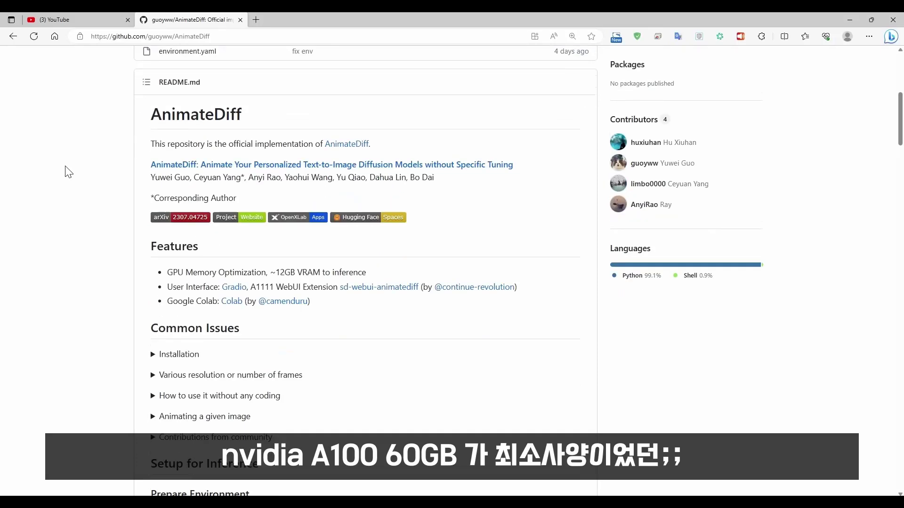
Examine the AnimateDiff README's features, GPU memory requirement, common issues and inference setup sections.
scroll(67, 171, "down", 3)
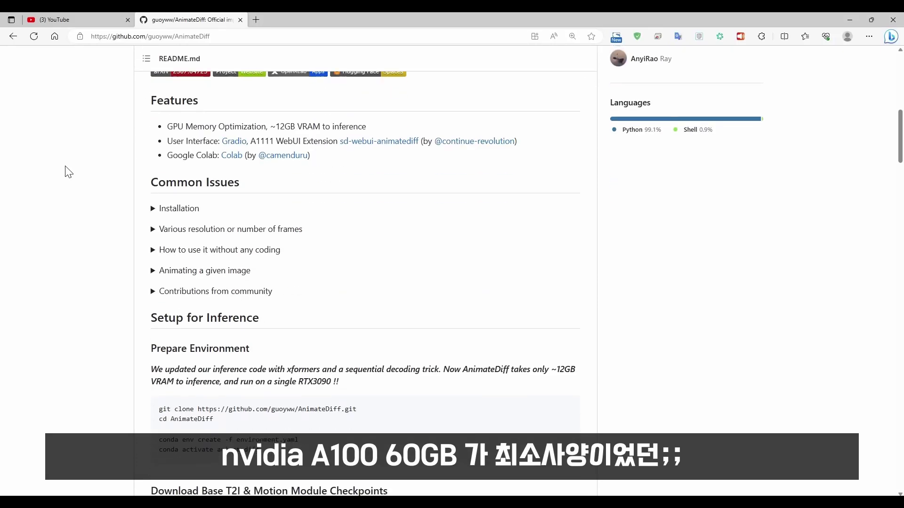
left_click_drag(285, 130, 367, 126)
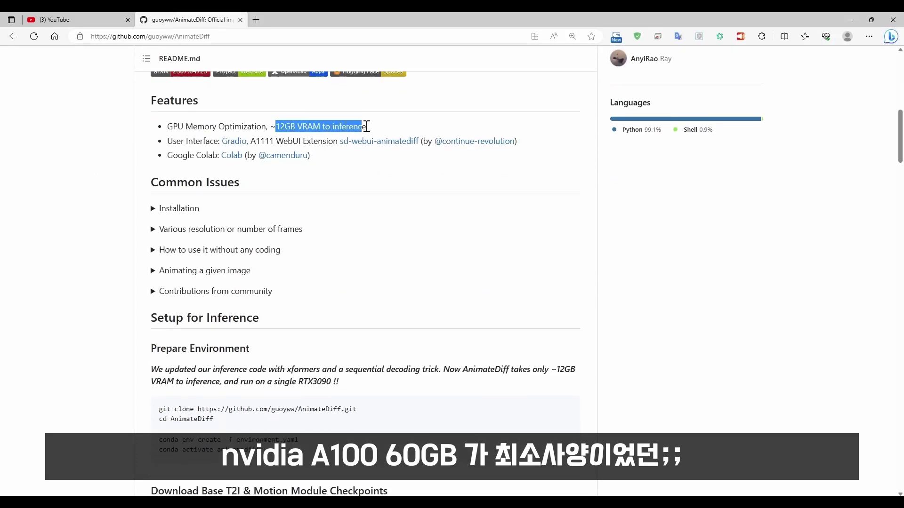
left_click(370, 129)
scroll(345, 262, "down", 3)
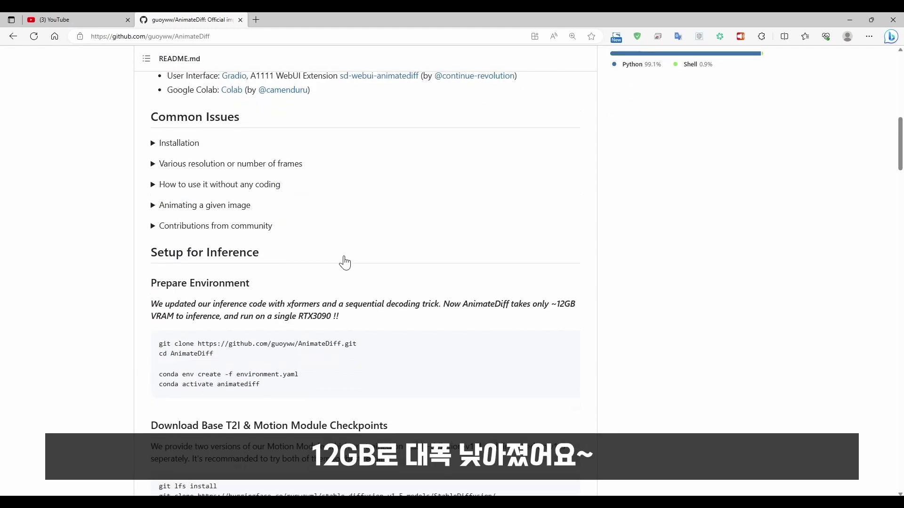
scroll(112, 259, "down", 2)
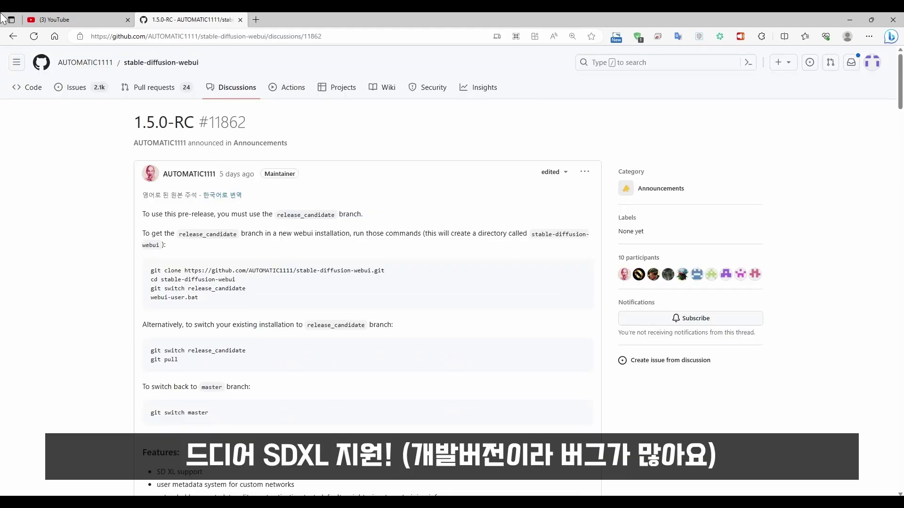
Read the stable-diffusion-webui 1.5.0-RC announcement, including its SD XL support and other listed features.
scroll(64, 217, "down", 3)
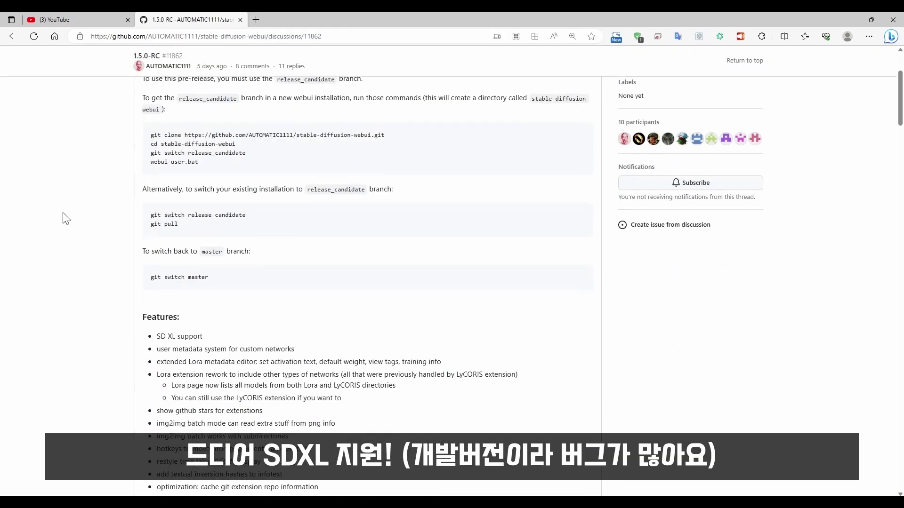
scroll(66, 217, "down", 4)
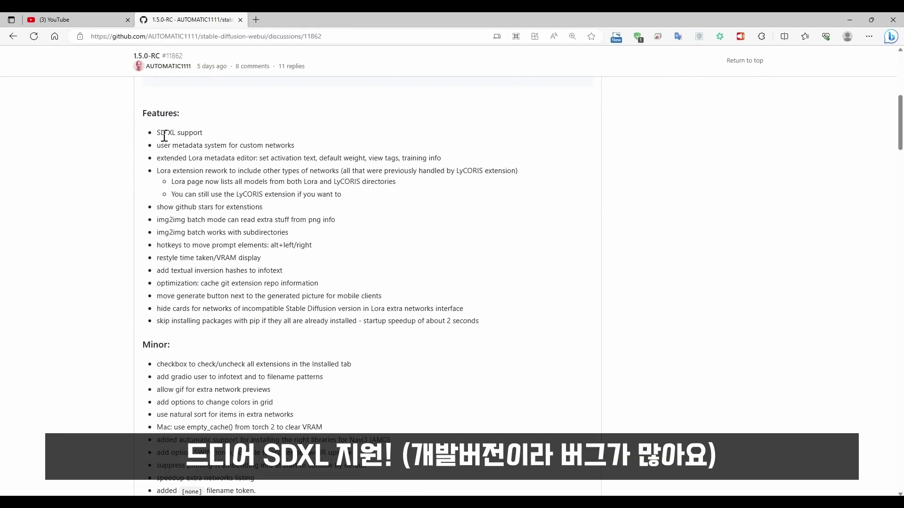
double_click(163, 133)
left_click(98, 162)
scroll(86, 211, "down", 9)
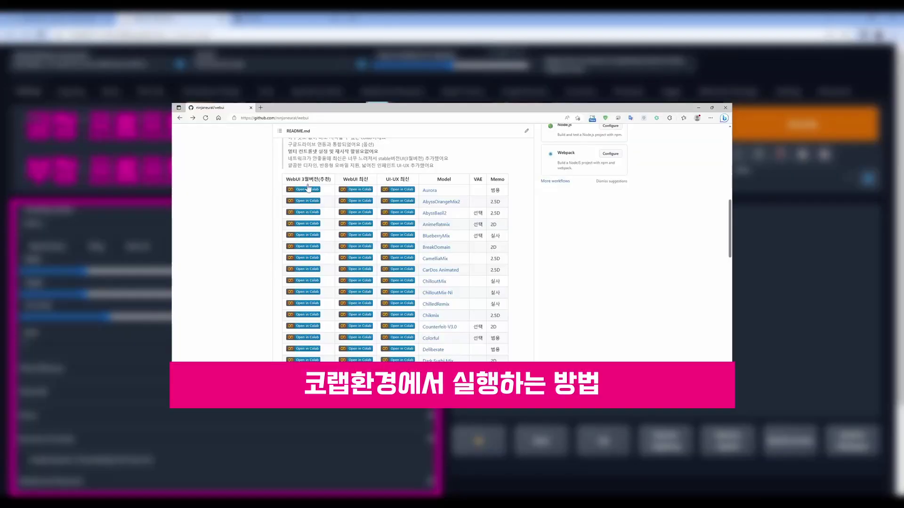
Find the torch2.0+cuda118 (v1.5.0-RC) section in the ninjaneural/webui README and expand its model list.
left_click_drag(286, 179, 325, 180)
left_click(347, 185)
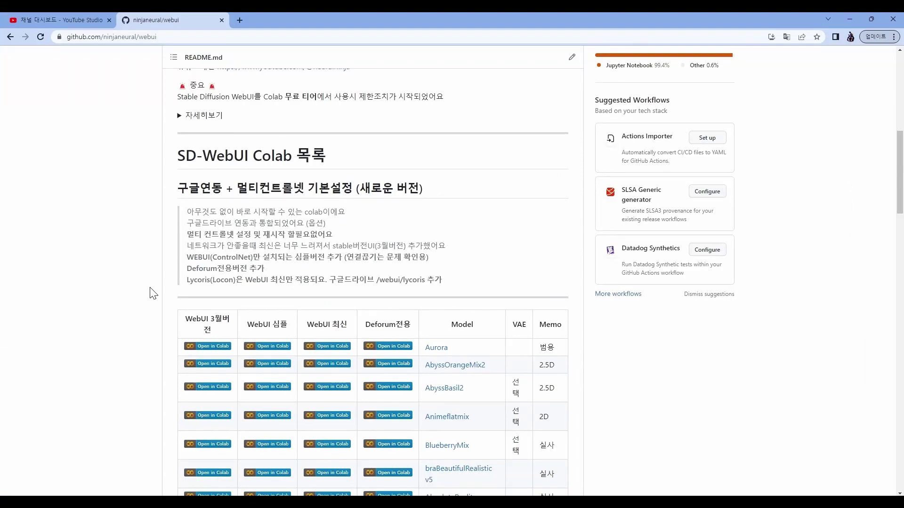
scroll(153, 293, "down", 15)
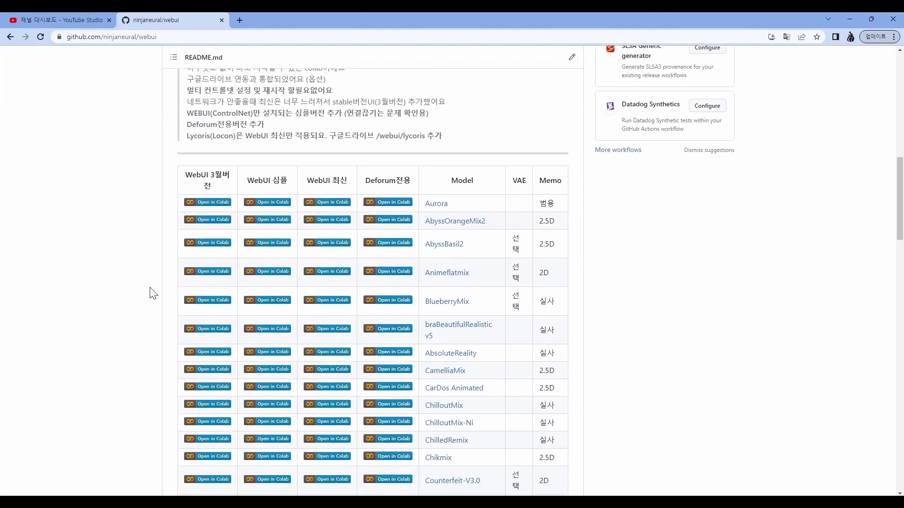
scroll(160, 297, "down", 3)
scroll(185, 390, "down", 3)
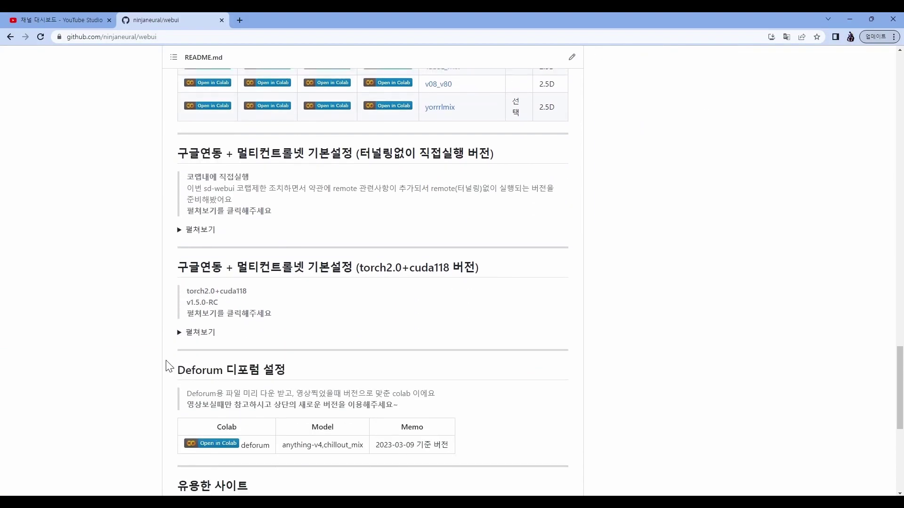
triple_click(201, 259)
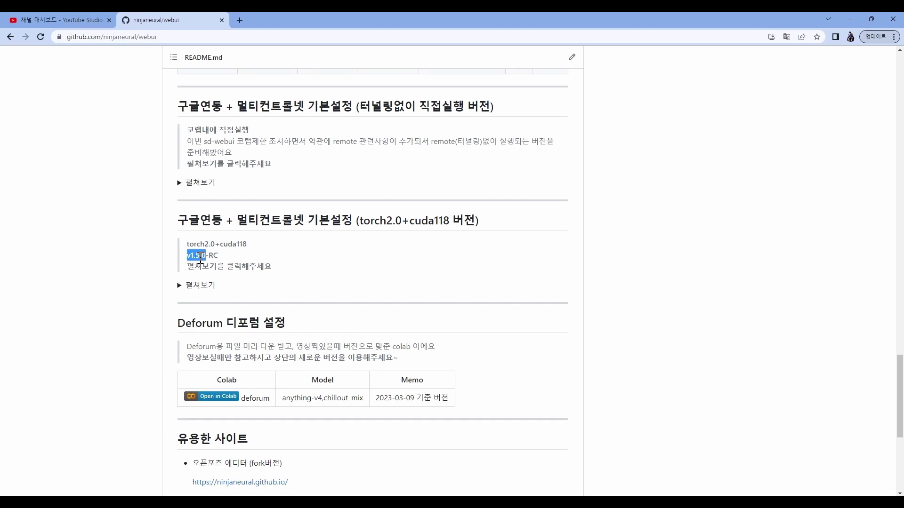
left_click(199, 284)
Open the majicMIX realistic Colab notebook from the torch2.0+cuda118 model list.
scroll(160, 278, "down", 5)
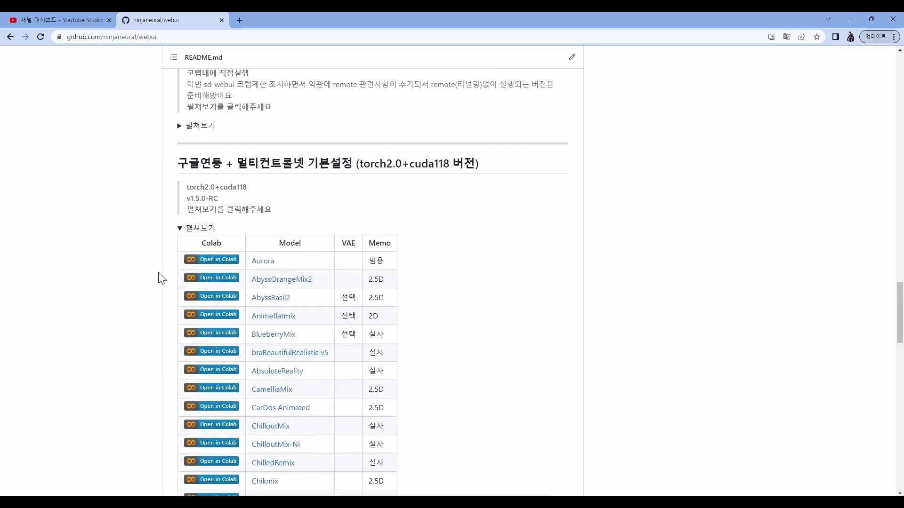
scroll(160, 277, "down", 6)
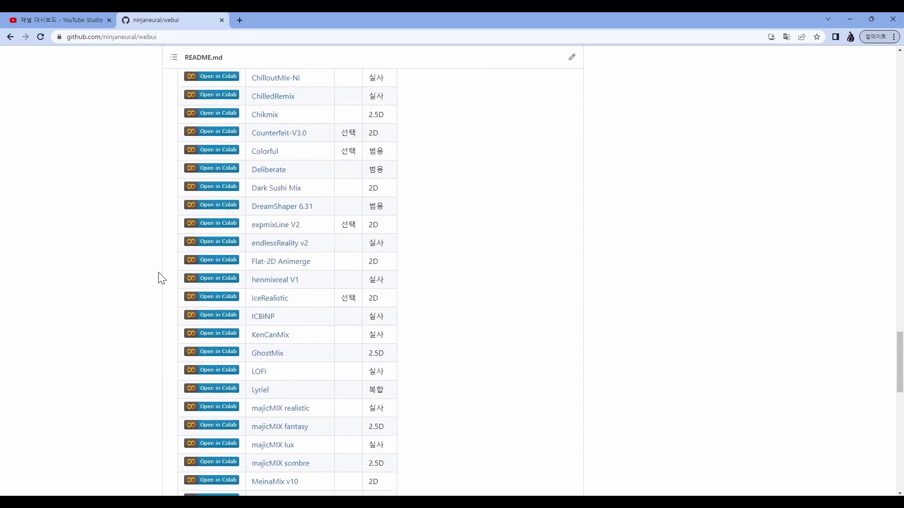
left_click(219, 317)
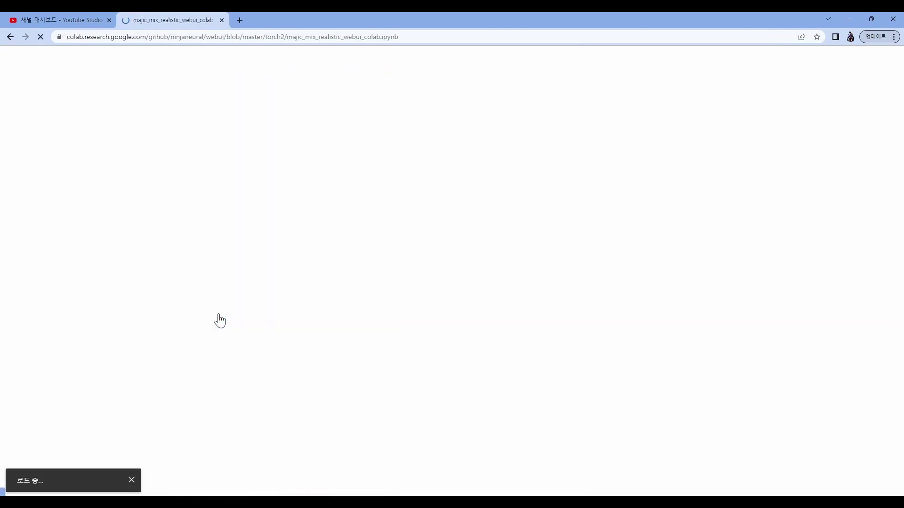
Enable Google_Drive saving and run the notebook's WebUI cell, continuing past the warning about notebooks not authored by Google.
left_click(539, 152)
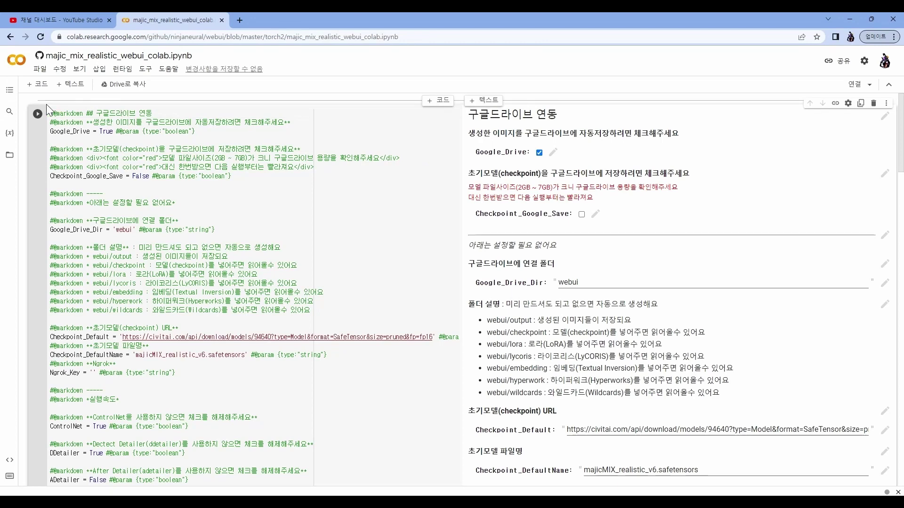
left_click(29, 118)
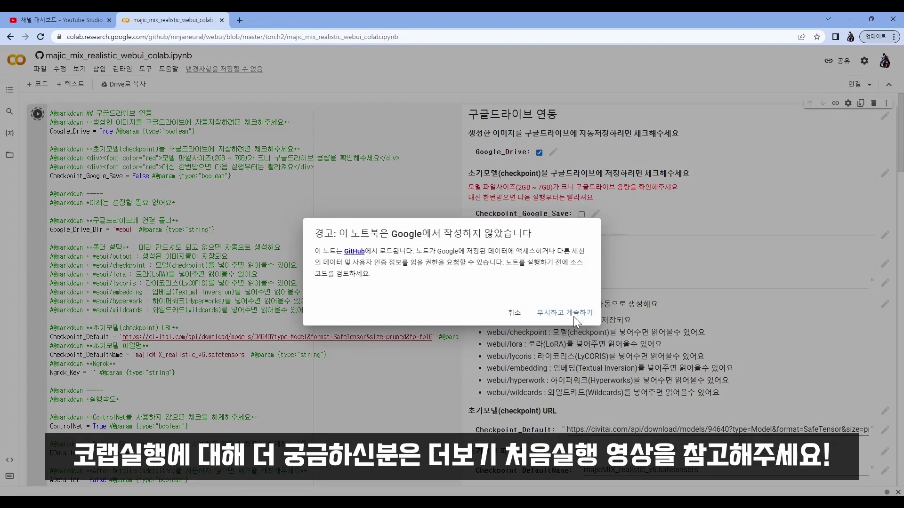
left_click(573, 315)
scroll(447, 312, "down", 3)
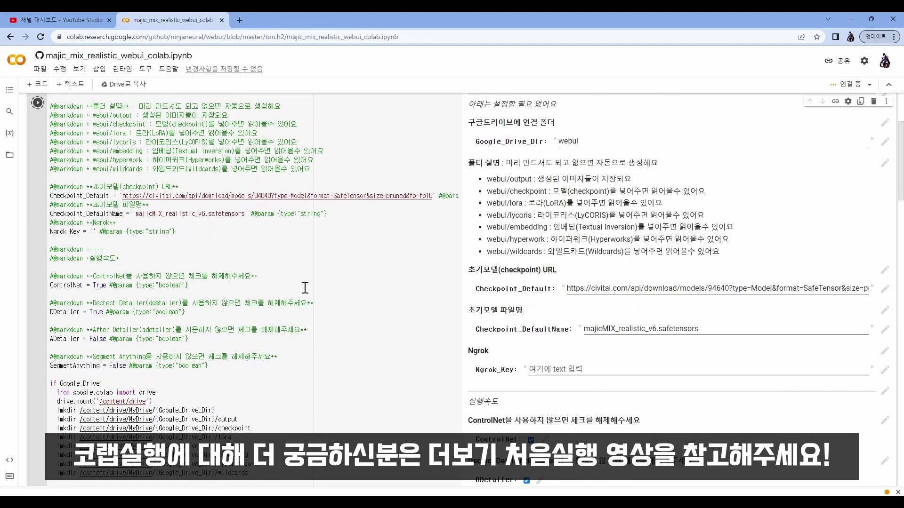
scroll(305, 288, "down", 2)
scroll(305, 288, "down", 15)
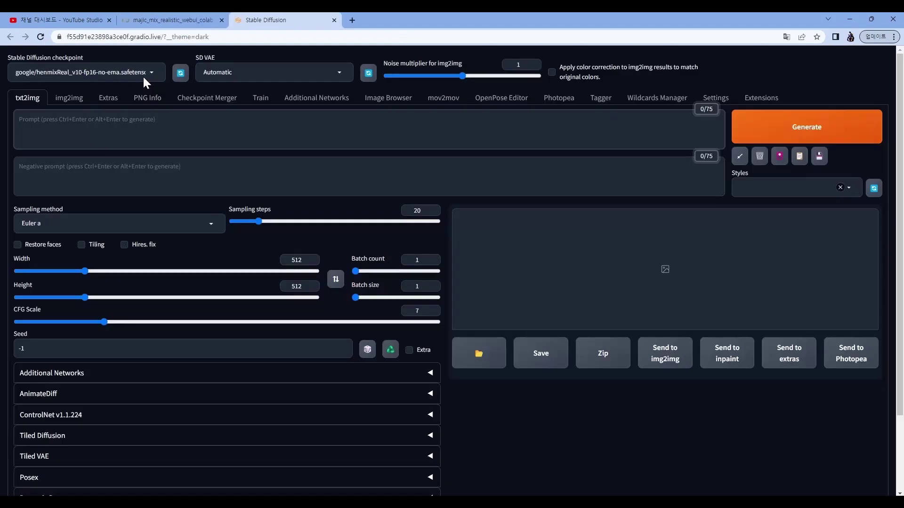
Select the majicMIX_realistic_v6.safetensors checkpoint and the vae-ft-mse-840000-ema-pruned.vae.pt VAE.
left_click(136, 72)
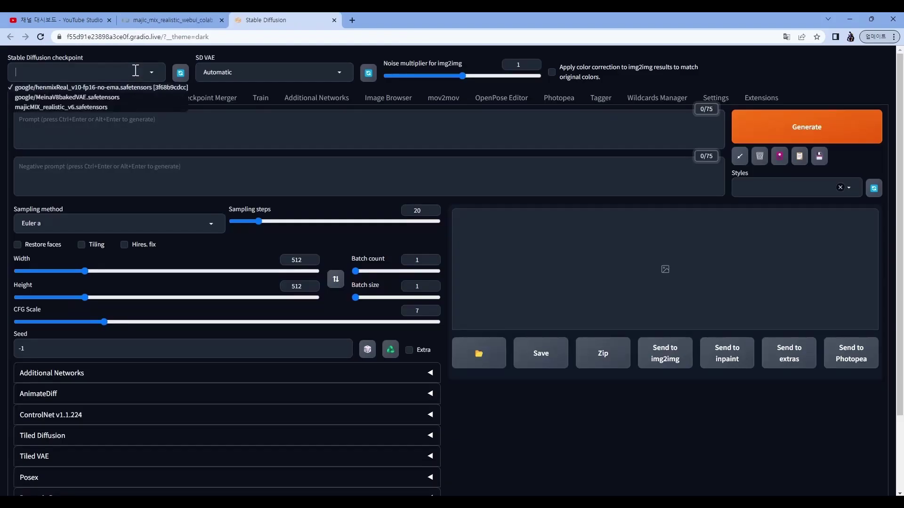
left_click(64, 108)
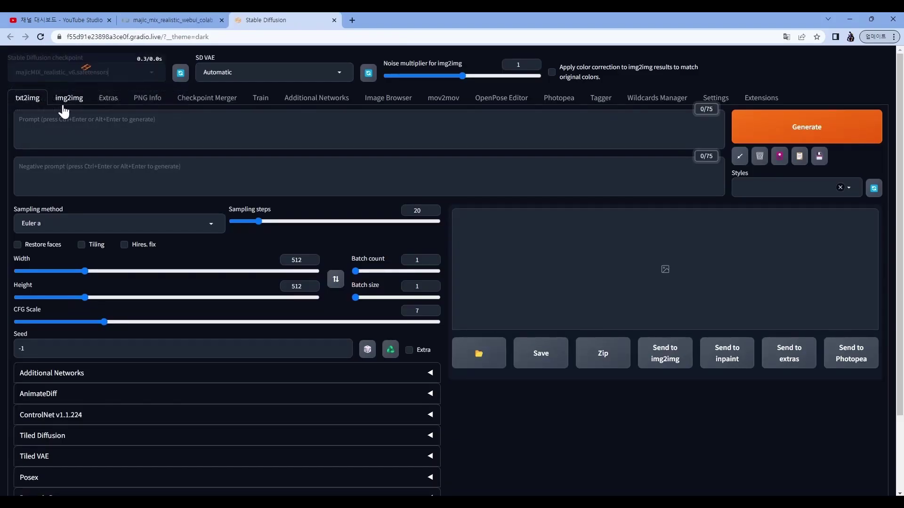
left_click(240, 70)
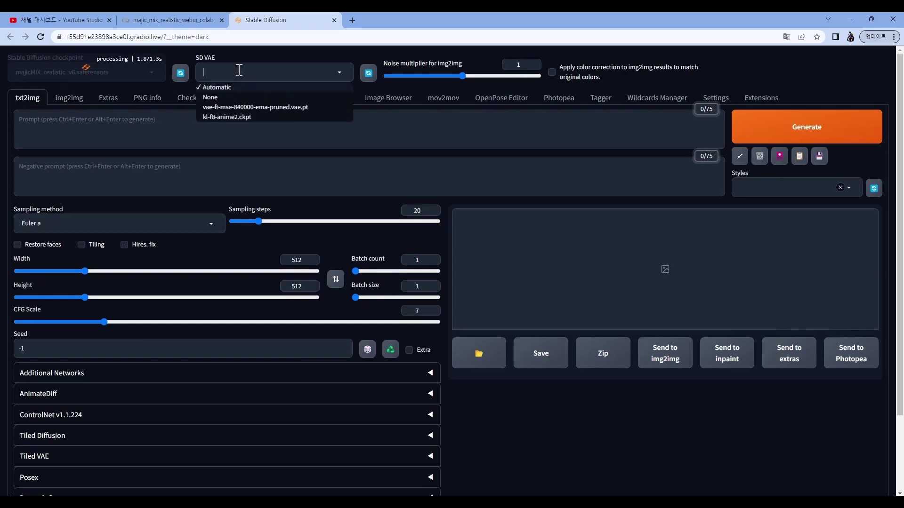
left_click(241, 107)
left_click(228, 120)
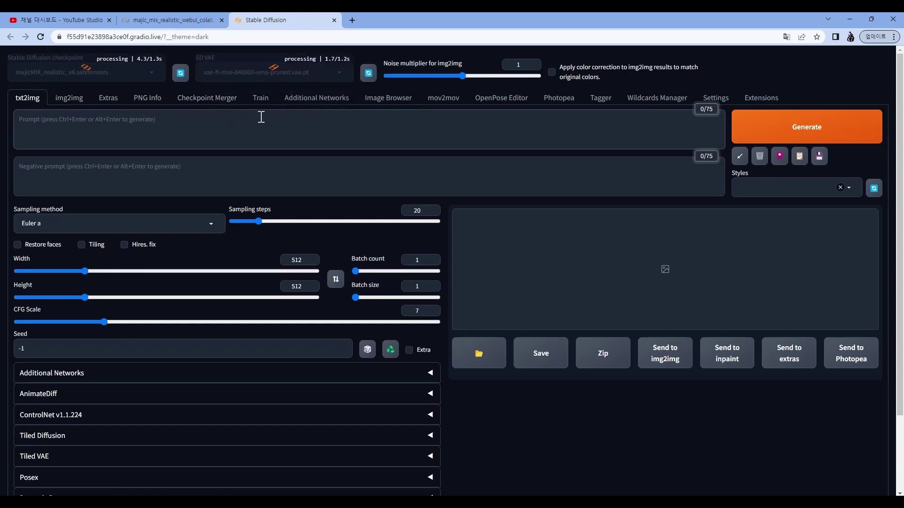
Enter a photorealistic prompt of a red-haired girl running in a desert, and a negative prompt beginning "(worst quality, low quality:1.2),(EasyNegative:1.0)".
left_click(158, 121)
type("(masterpiece,best quality, 8k, RAW photo,beautiful and aesthetic:1.2), Cannon EOS 5D MARK III, 50mm Sigma f/1.4 ZEISS lens, F1.4, 1/800s, ISO 100, complex detail,Indirect light, photorealistic, day, 1girl, solo, pretty, run, wide shot, grey eyes, red hair,light wavy hair,long hair, outdoors, happy, rosy_brown overall_skirt,blouse, medium breasts, desert, scenery,")
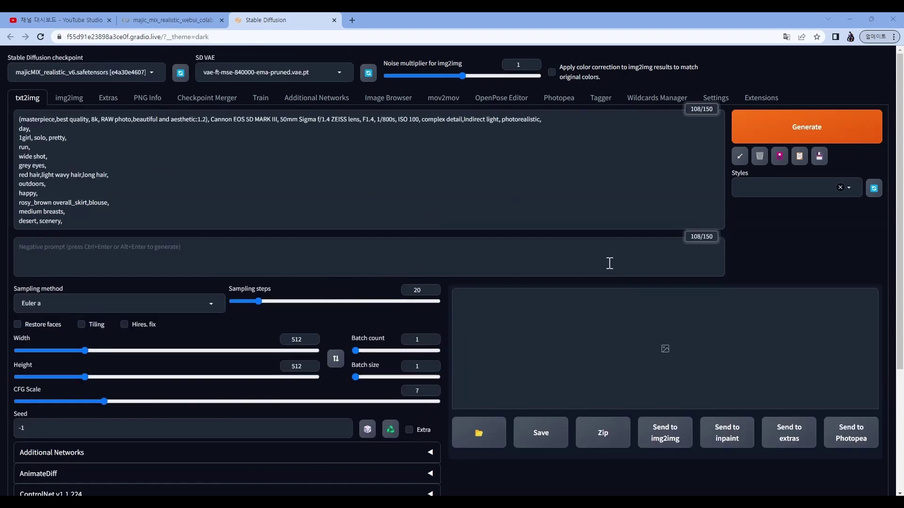
left_click(609, 263)
type("(worst quality, low quality:1.2),(EasyNegative:1.0), (badhandv4:1.2),Drawings, abstract art, cartoons, (makeup), mascara, holding, (nsfw, nude),")
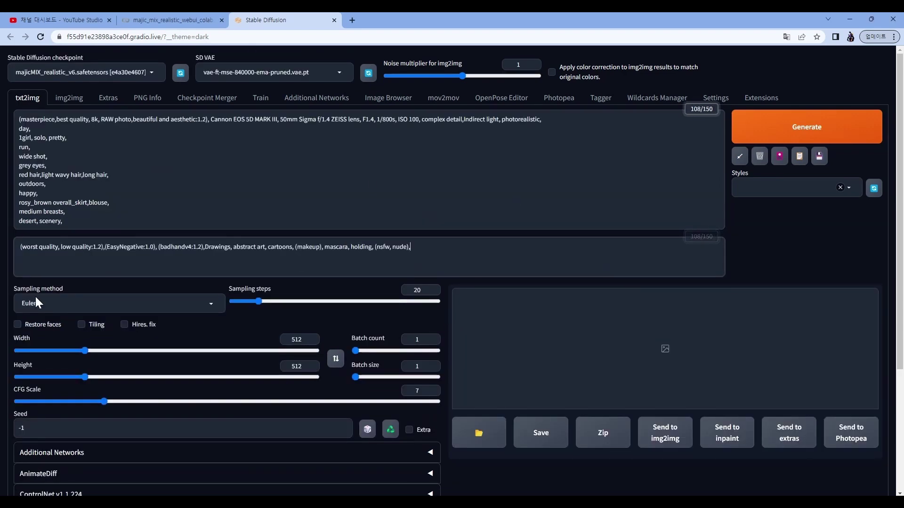
Set the sampling method to DDIM, the sampling steps to 30 and the image height to 768.
left_click(47, 302)
left_click(51, 272)
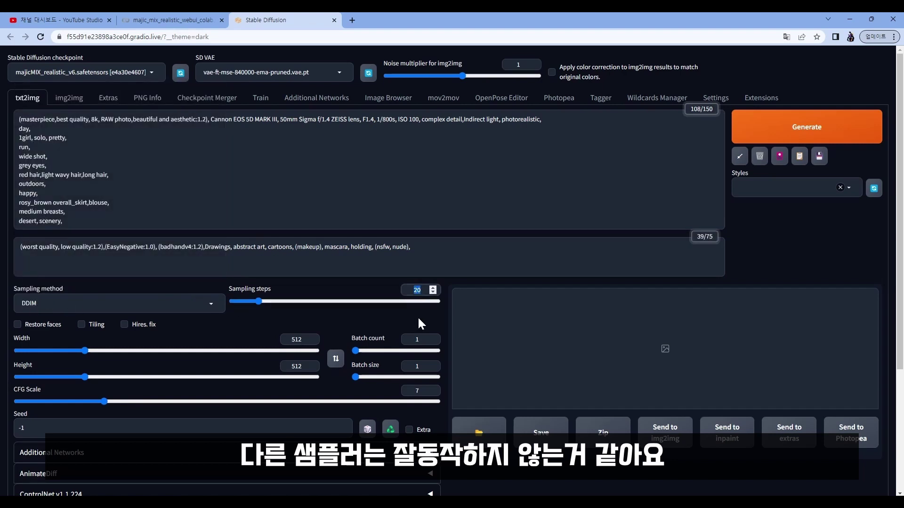
type("30")
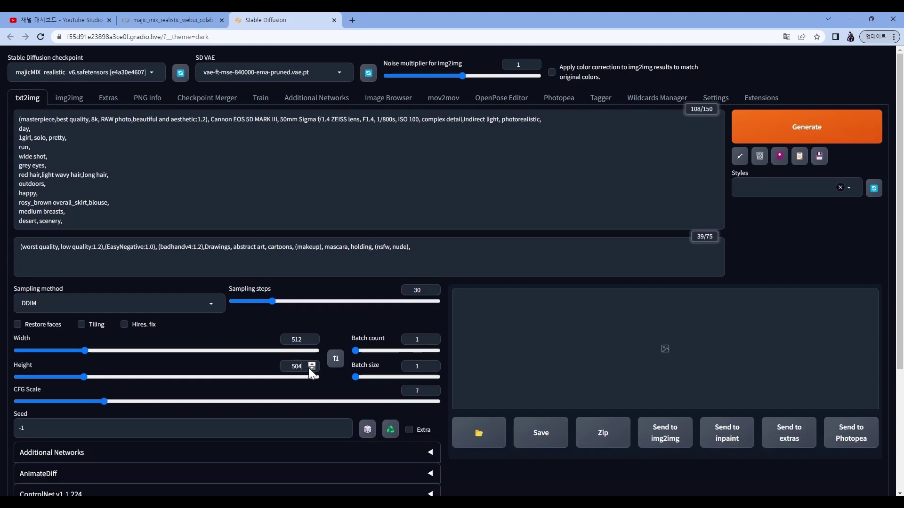
left_click(311, 369)
left_click(311, 369)
double_click(305, 367)
type("768")
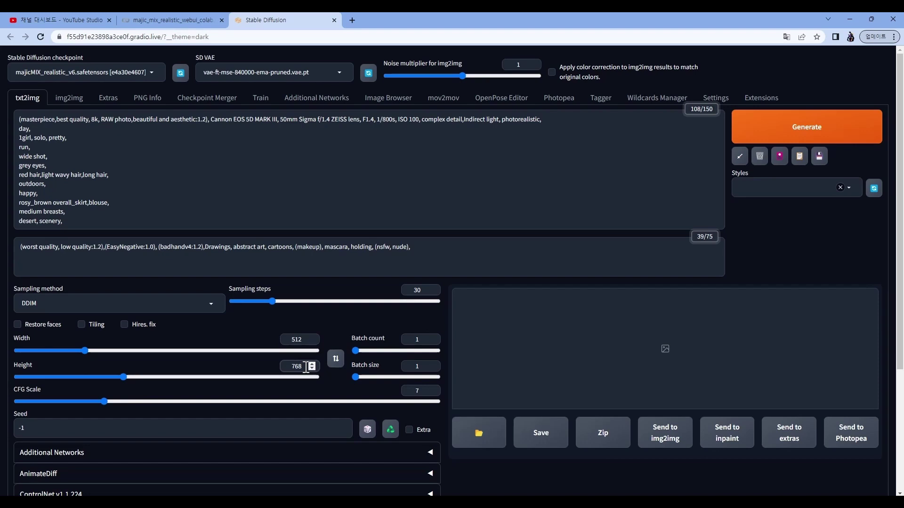
scroll(304, 369, "down", 2)
left_click(181, 340)
key("ctrl+a")
key("ctrl+v")
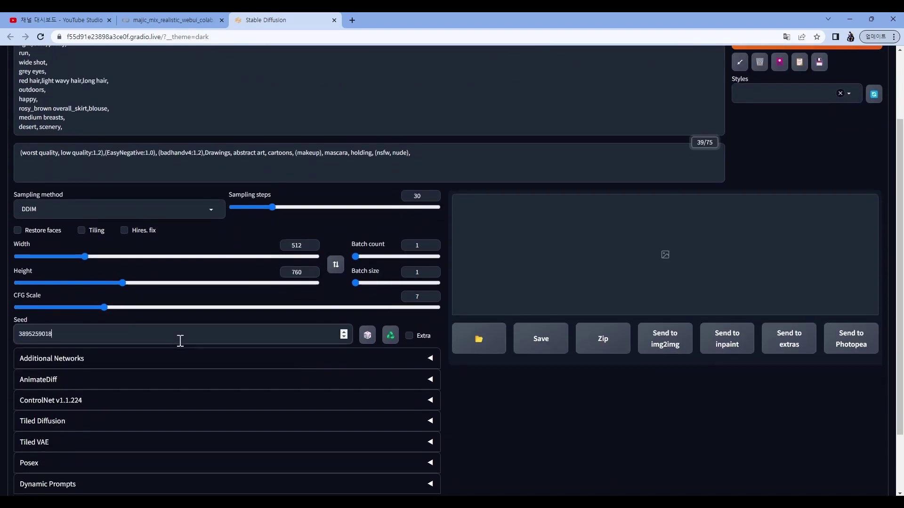
Expand the AnimateDiff settings and enable AnimateDiff for the txt2img generation.
scroll(180, 340, "down", 2)
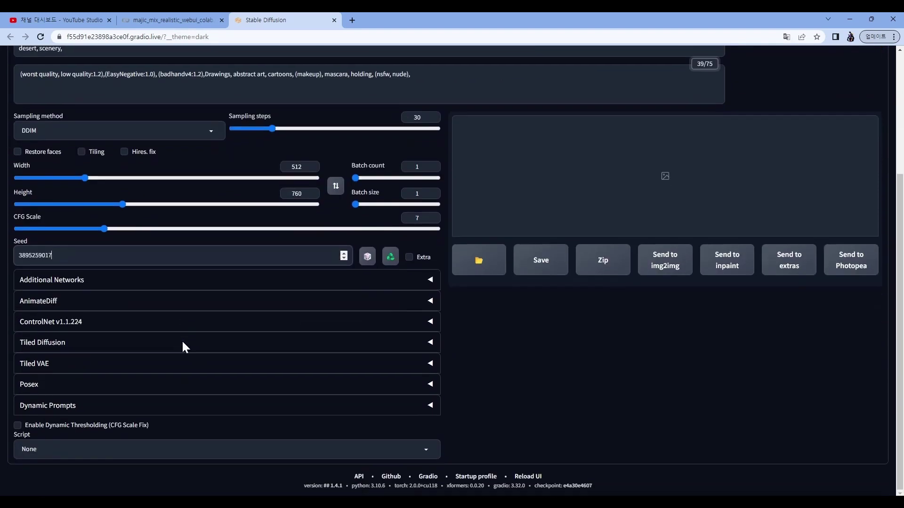
left_click(52, 306)
left_click(35, 354)
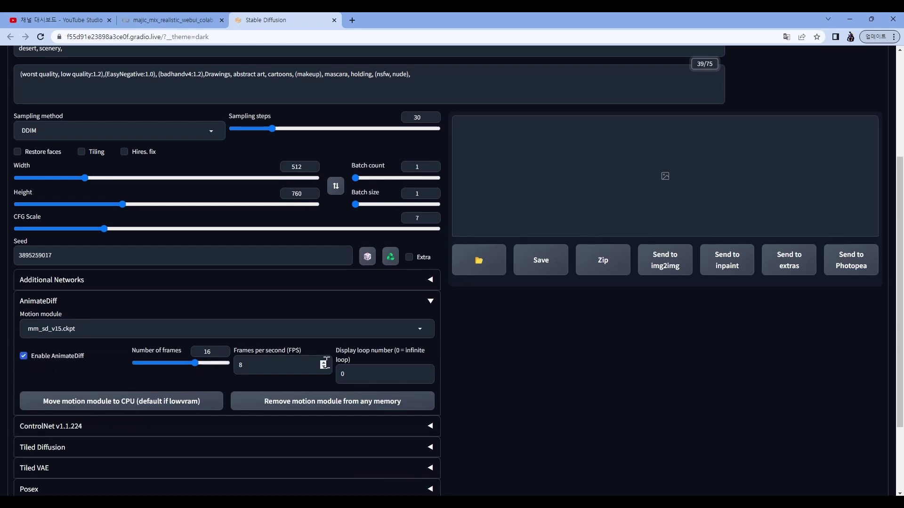
Generate the animation with the current txt2img and AnimateDiff settings.
scroll(528, 385, "up", 2)
scroll(525, 378, "up", 2)
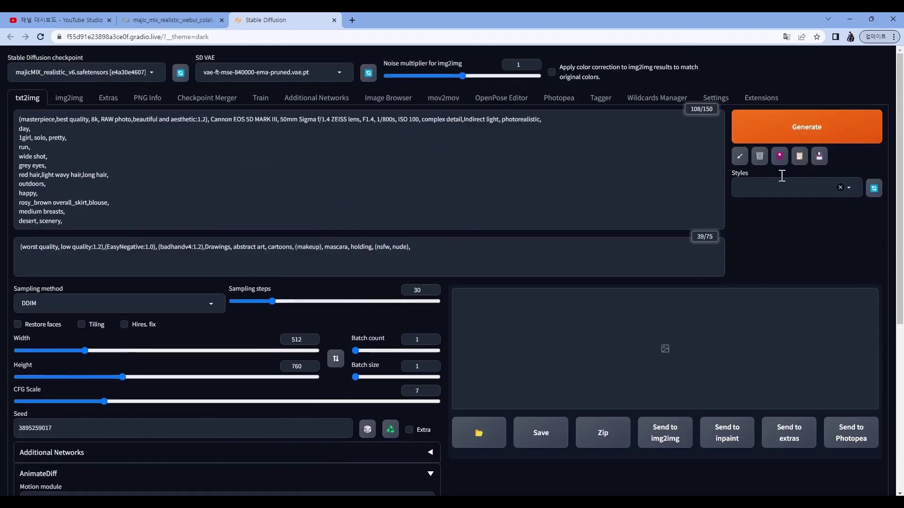
left_click(801, 139)
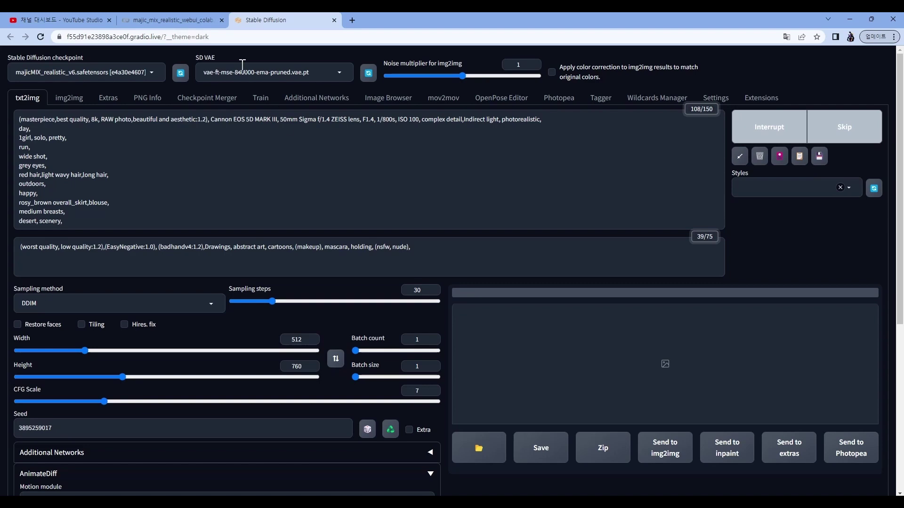
Check the generation log in the Colab notebook, return to the WebUI and view the generated animation enlarged.
left_click(184, 22)
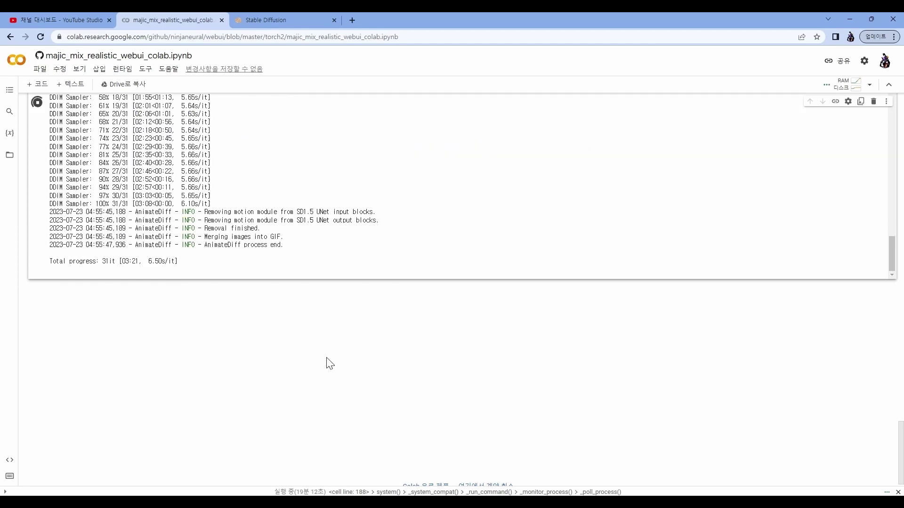
left_click(248, 18)
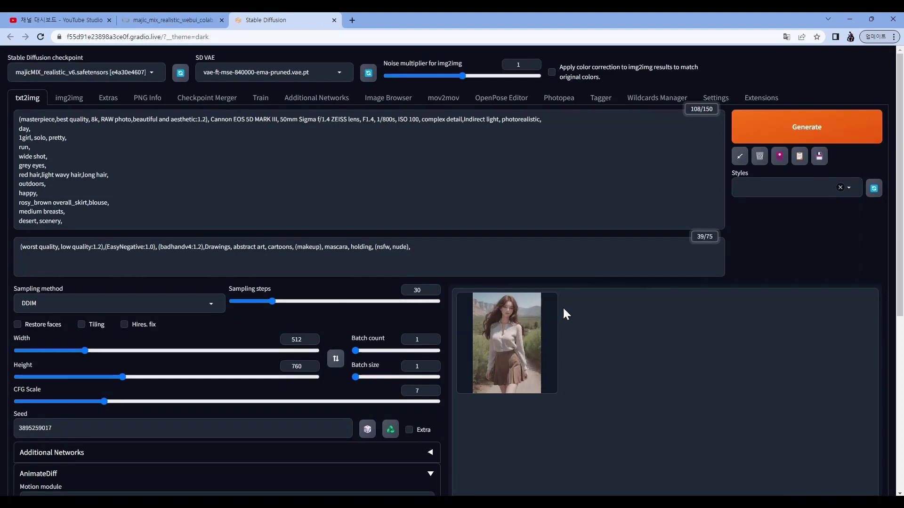
left_click(534, 337)
scroll(603, 357, "down", 1)
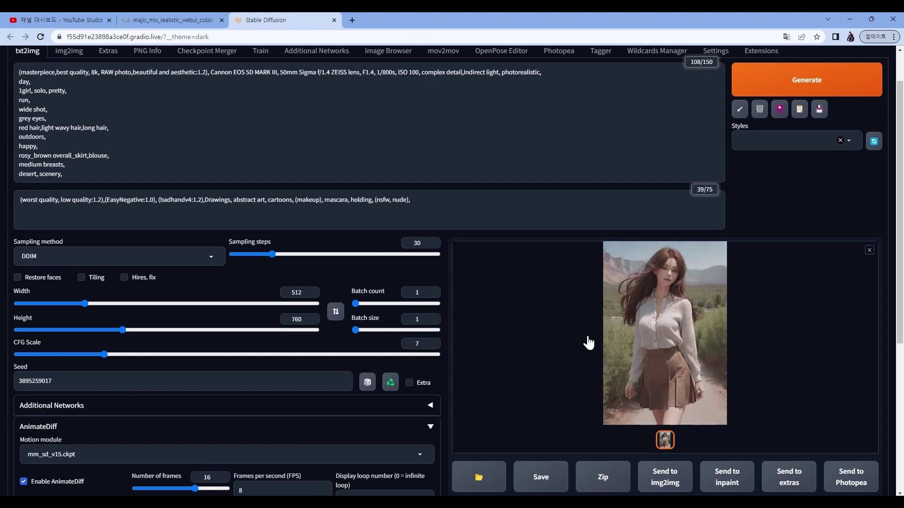
Open drive.google.com in a new browser tab and go to the webui/output/txt2img-images/2023-07-23 folder.
left_click(353, 21)
type("drive.google.com")
key("Return")
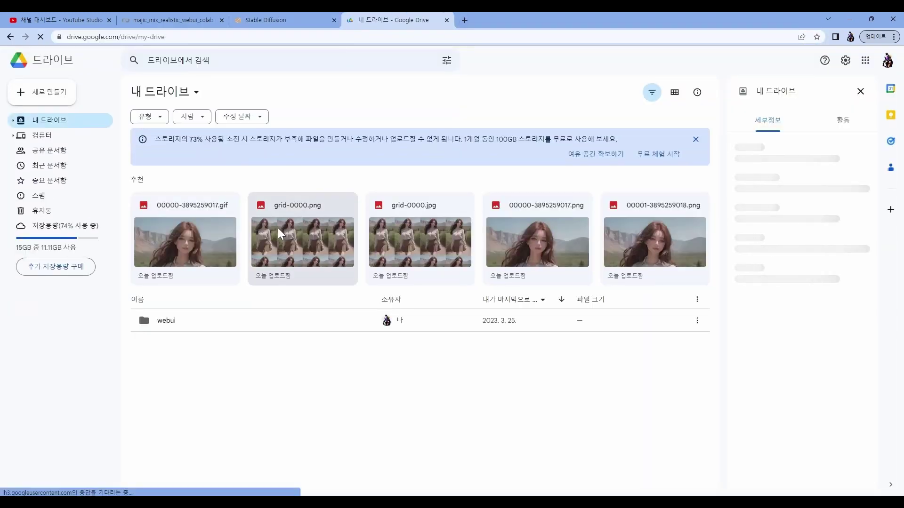
double_click(171, 325)
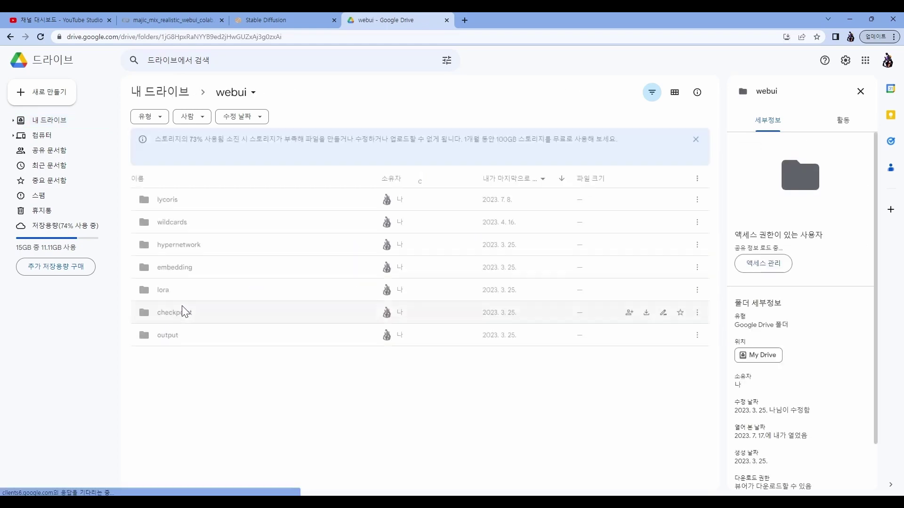
double_click(169, 339)
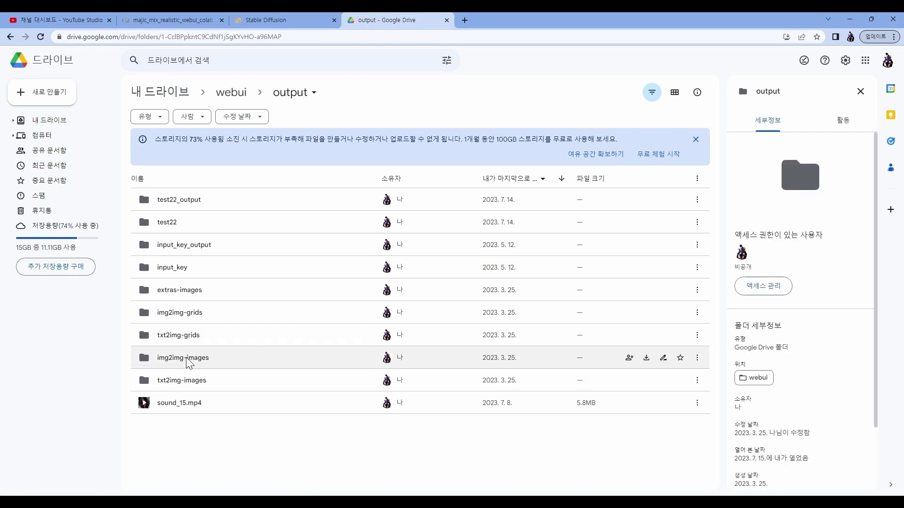
double_click(183, 381)
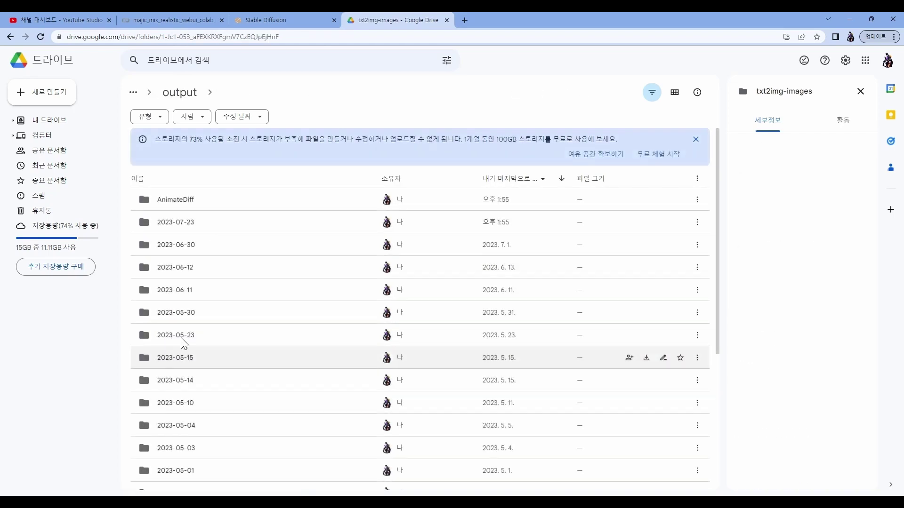
double_click(197, 230)
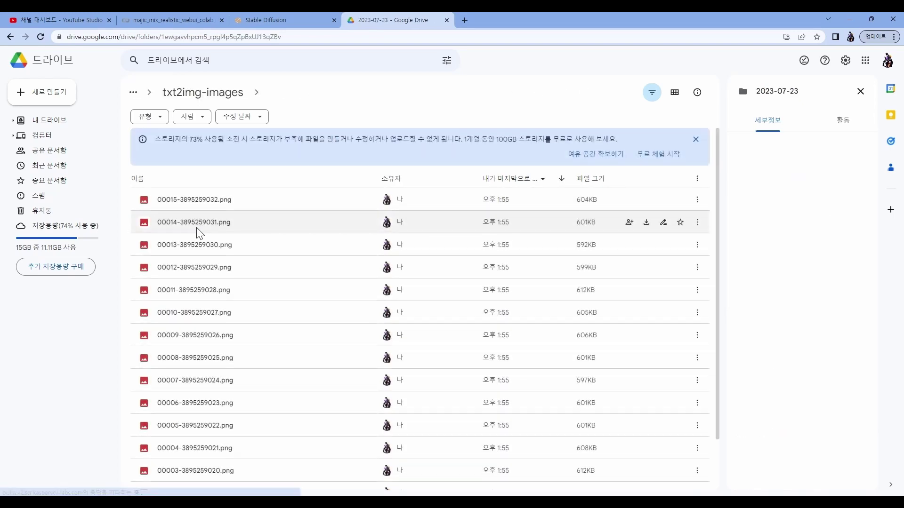
Preview the generated frames one after another, starting with 00015-3895259032.png.
double_click(212, 203)
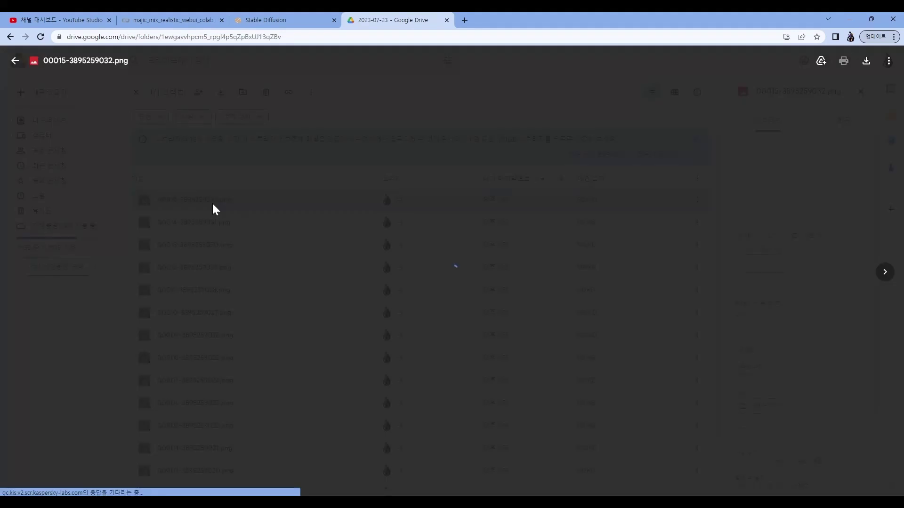
left_click(885, 279)
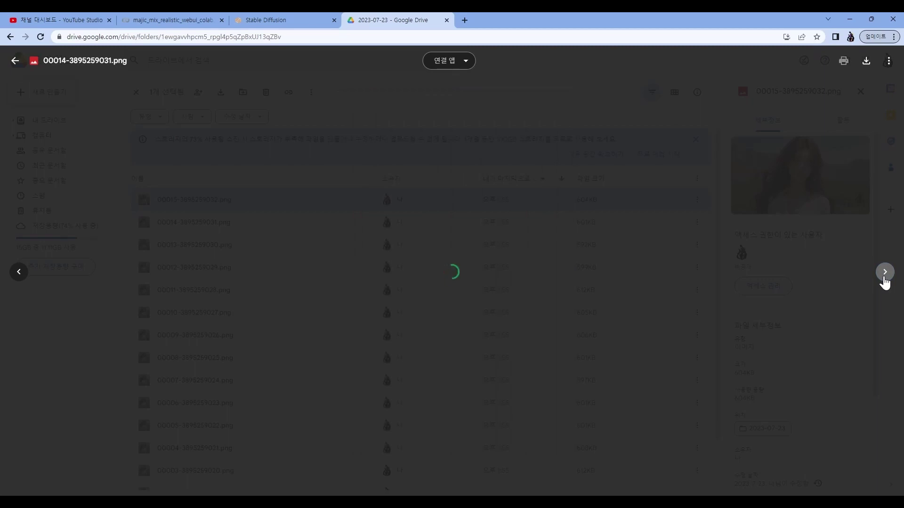
left_click(884, 279)
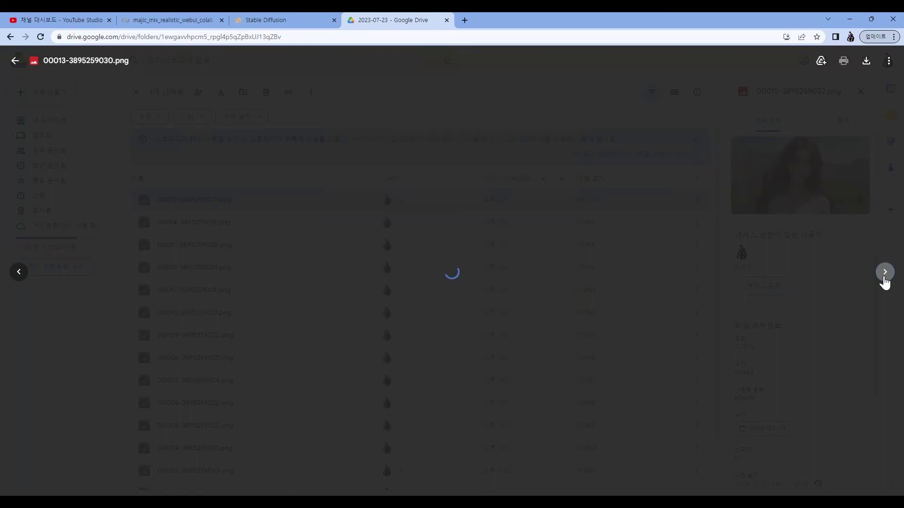
Switch back to the Stable Diffusion WebUI and replace the txt2img prompt with a version using "dynamic pose" and "halter dress".
left_click(265, 20)
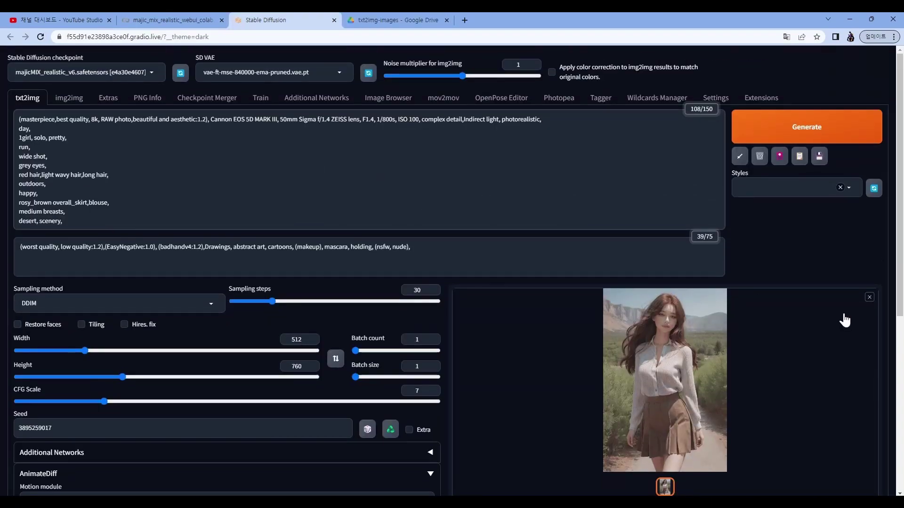
key("ctrl+a")
type("(masterpiece,best quality, 8k, RAW photo,beautiful and aesthetic:1.2), Cannon EOS 5D MARK III, 50mm Sigma f/1.4 ZEISS lens, F1.4, 1/800s, ISO 100, complex detail,Indirect light, photorealistic, day, 1girl, solo, pretty, dynamic pose, wide shot, grey eyes, red hair,light wavy hair,long hair, outdoors, happy, halter dress, medium breasts, desert, scenery,")
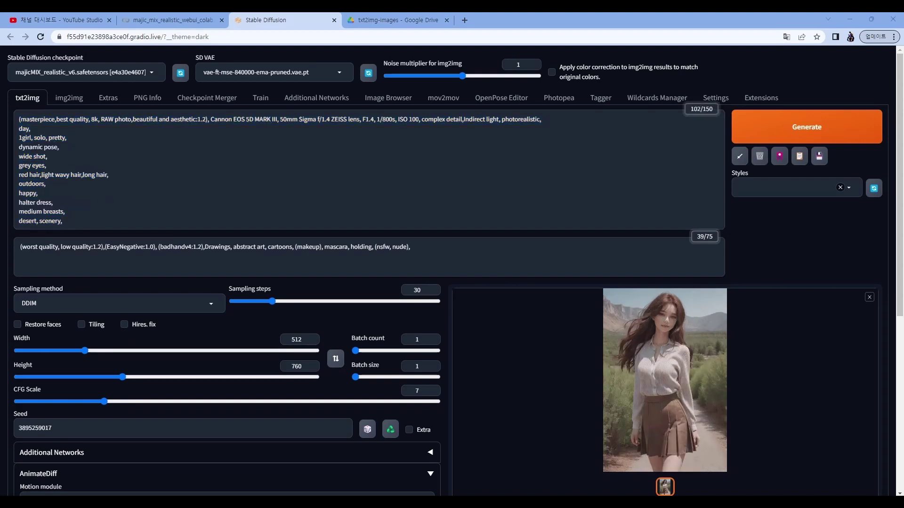
scroll(82, 335, "down", 2)
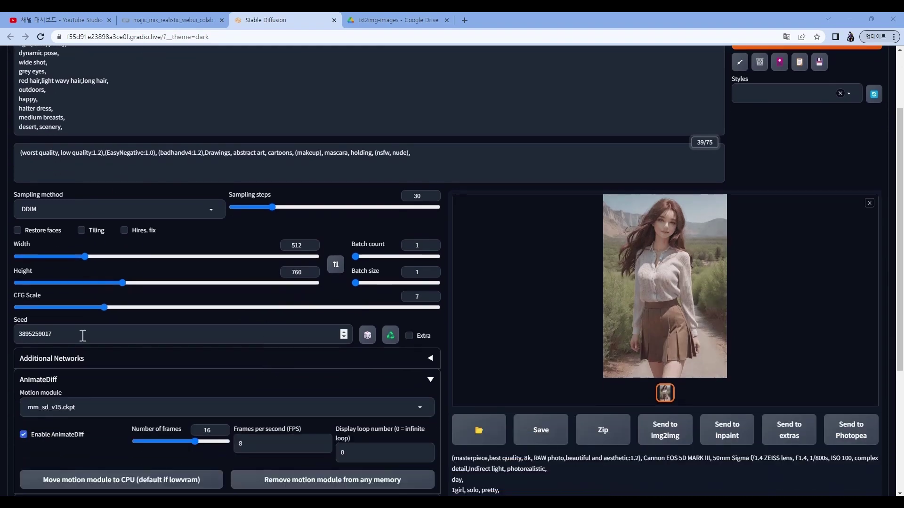
double_click(82, 335)
key("ctrl+v")
scroll(363, 318, "up", 2)
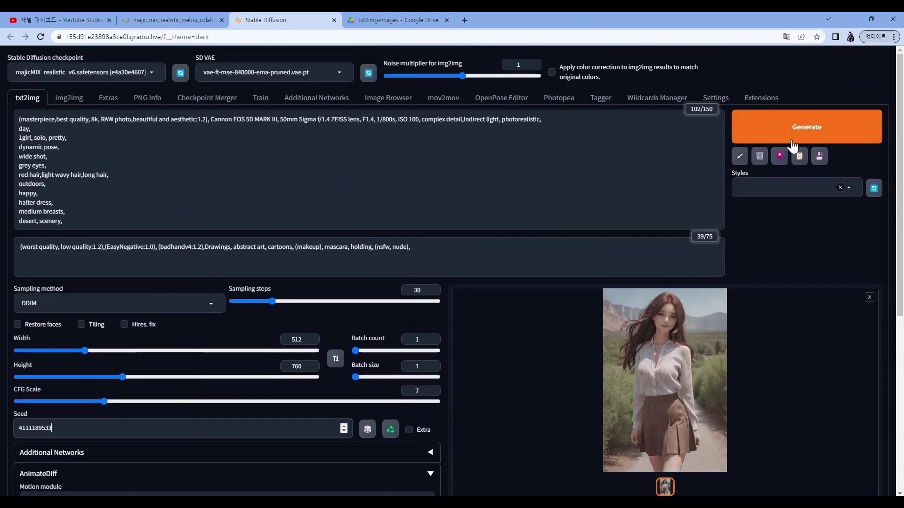
Generate the new animation, check its log in the Colab notebook and return to the WebUI to view it.
left_click(792, 141)
left_click(169, 20)
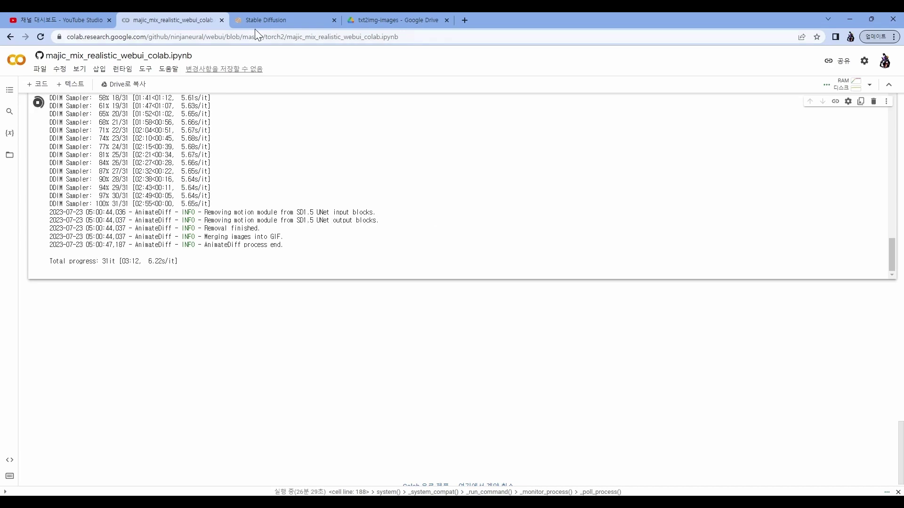
left_click(266, 19)
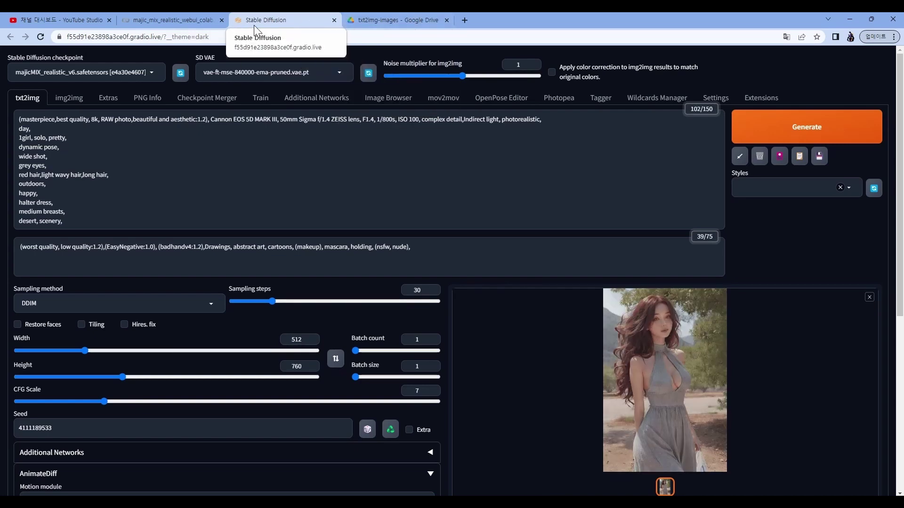
Switch to the Colab notebook and expand sdd-webui/outputs/txt2img-images in its file browser.
left_click(189, 23)
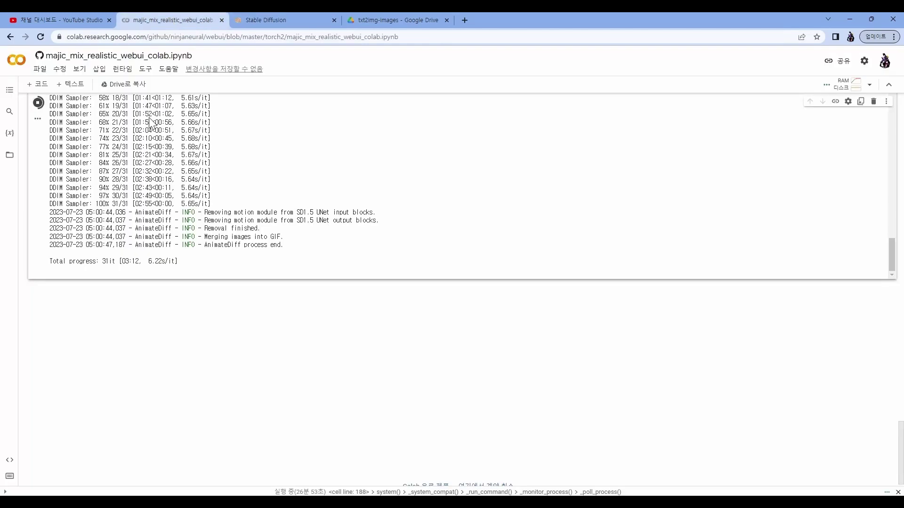
left_click(8, 157)
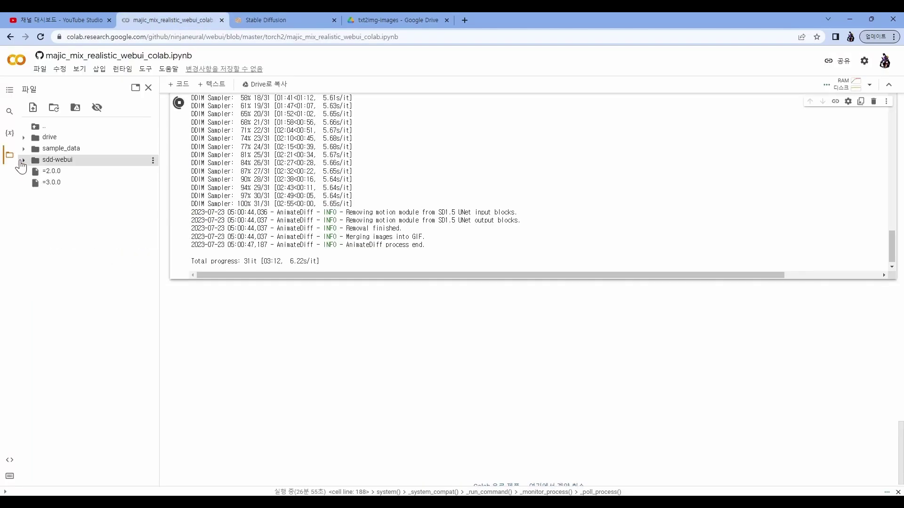
left_click(22, 161)
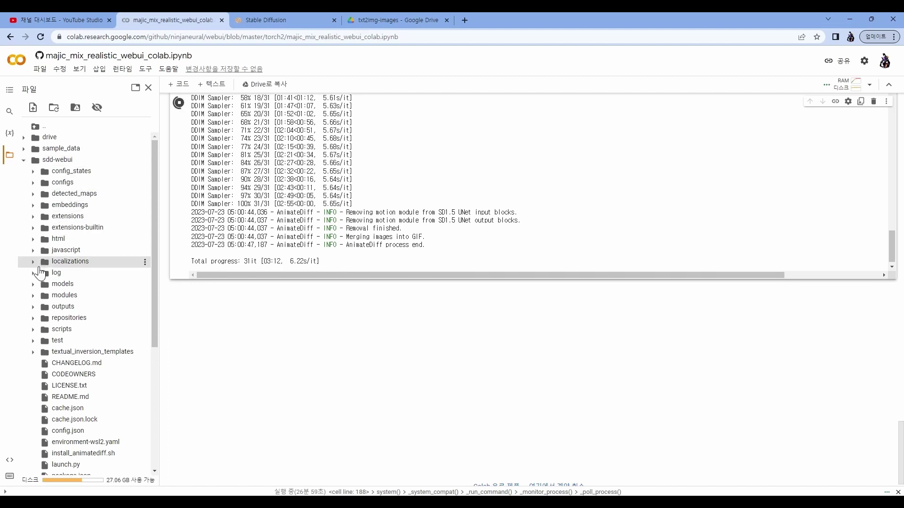
left_click(33, 306)
left_click(42, 408)
scroll(71, 376, "down", 3)
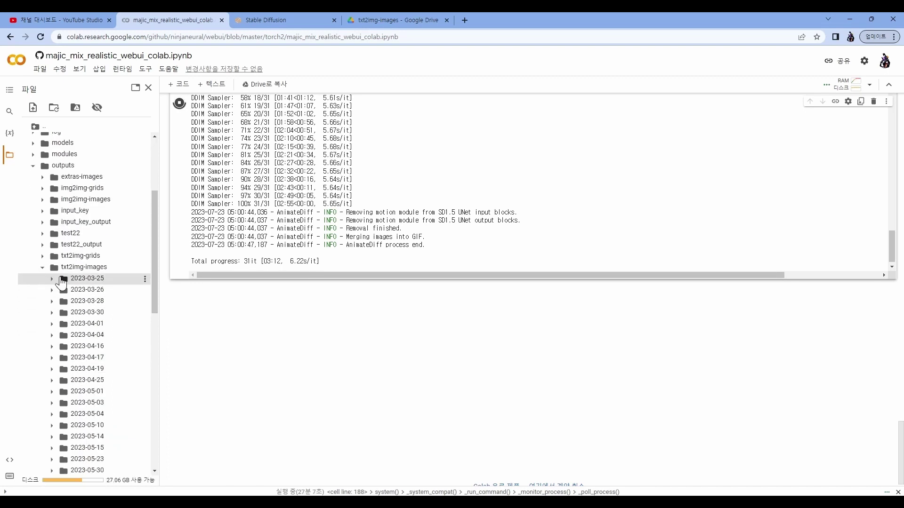
scroll(71, 302, "down", 5)
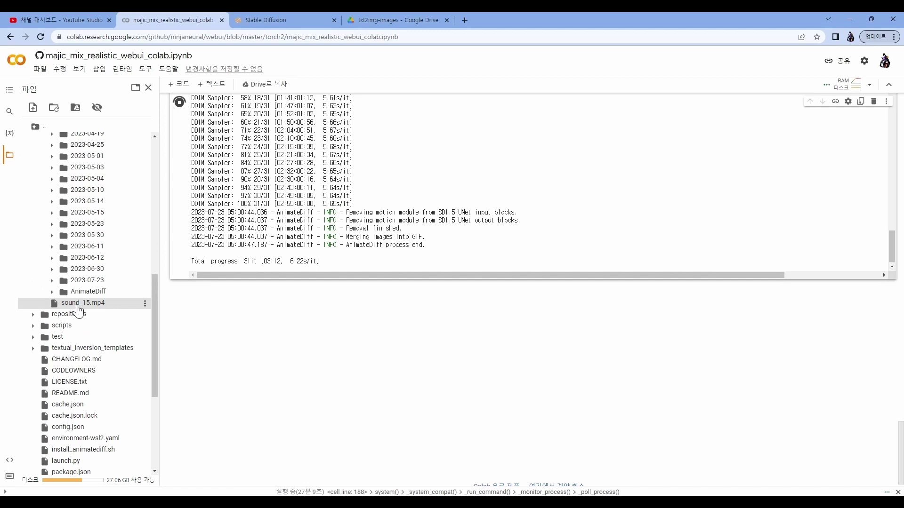
Expand the 2023-07-23 folder to see its frames and copy the folder's path.
left_click(65, 281)
scroll(85, 190, "down", 2)
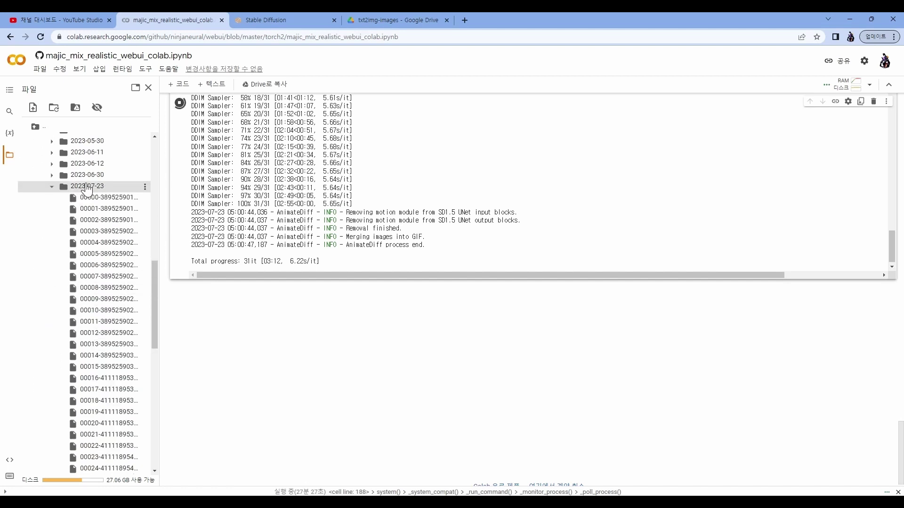
right_click(85, 188)
left_click(120, 273)
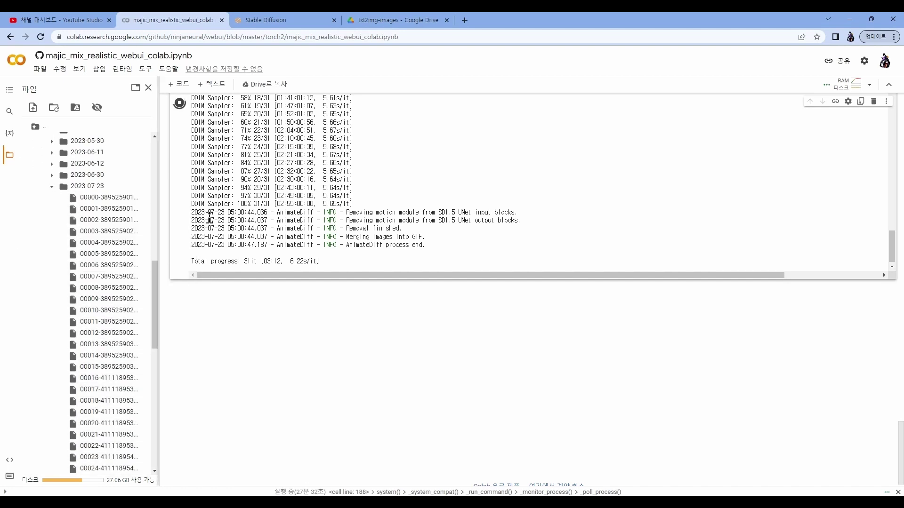
Return to the WebUI and set the img2img batch input directory to /content/sdd-webui/outputs/txt2img-images/2023-07-23.
left_click(257, 20)
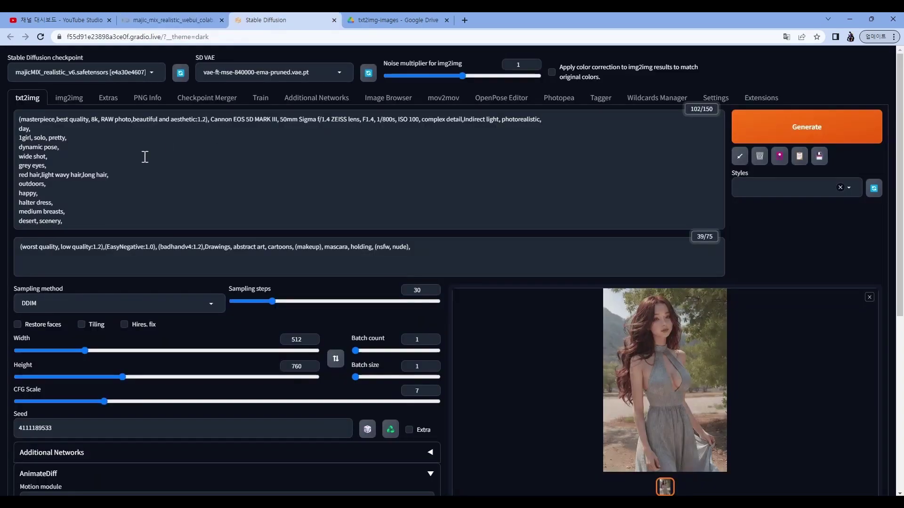
left_click(70, 98)
left_click(217, 285)
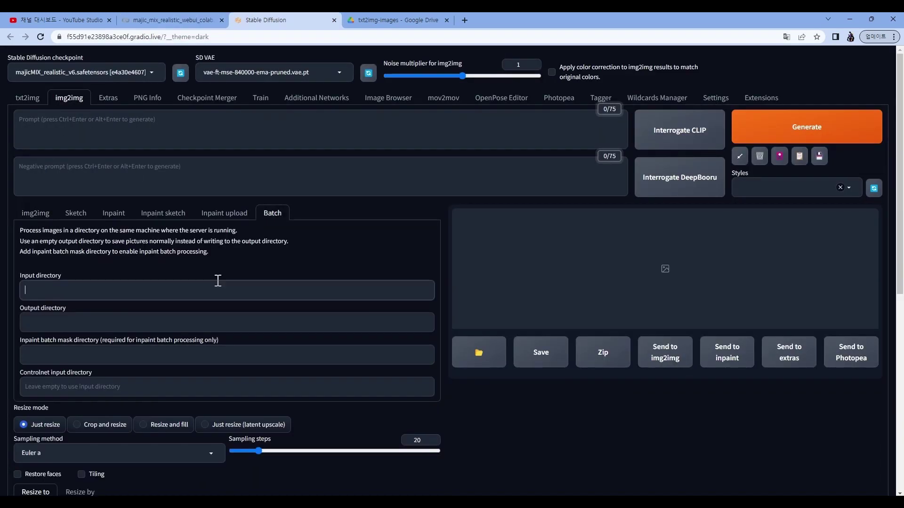
type("/content/sdd-webui/outputs/txt2img-images/2023-07-23")
Set the batch output directory to /content/sdd-webui/outputs/txt2img-images/2023-07-23_output.
left_click(197, 319)
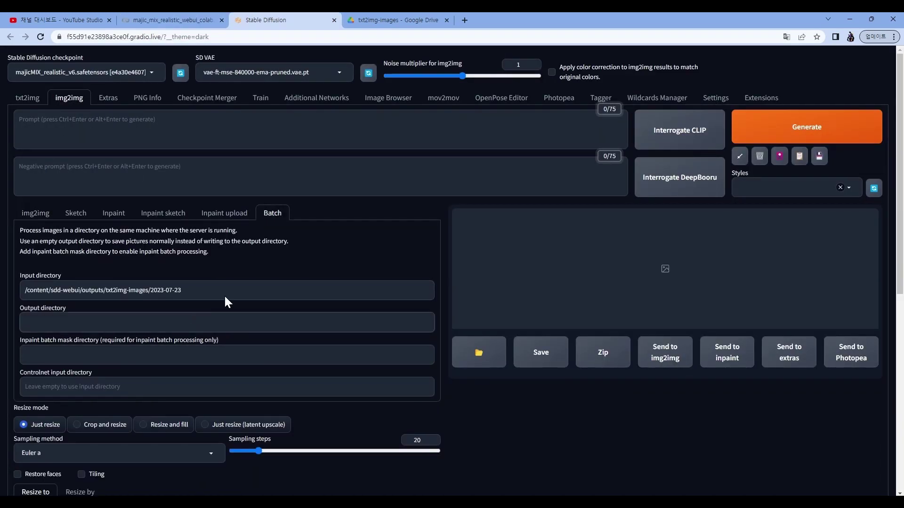
type("/content/sdd-webui/outputs/txt2img-images/2023-07-23")
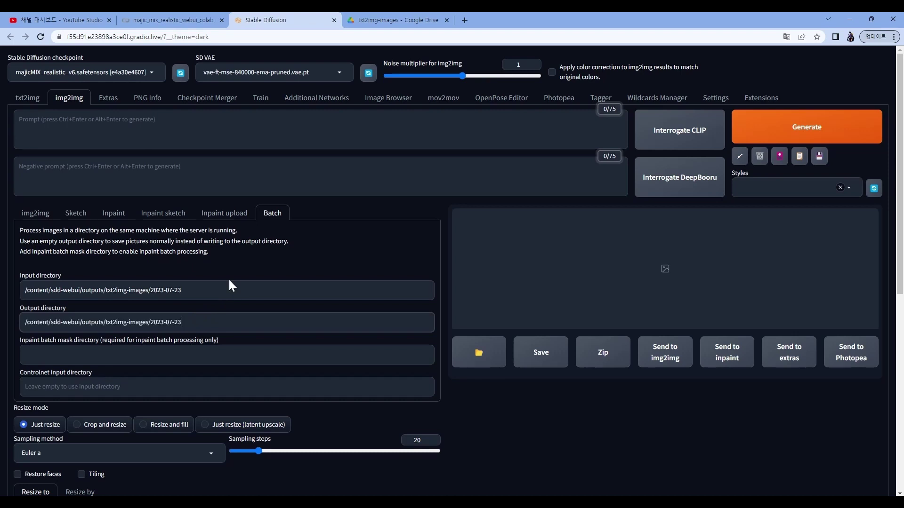
type("_output")
Copy the first line of the txt2img prompt, from "(masterpiece,best quality" to "photorealistic,", into the img2img prompt.
left_click(27, 99)
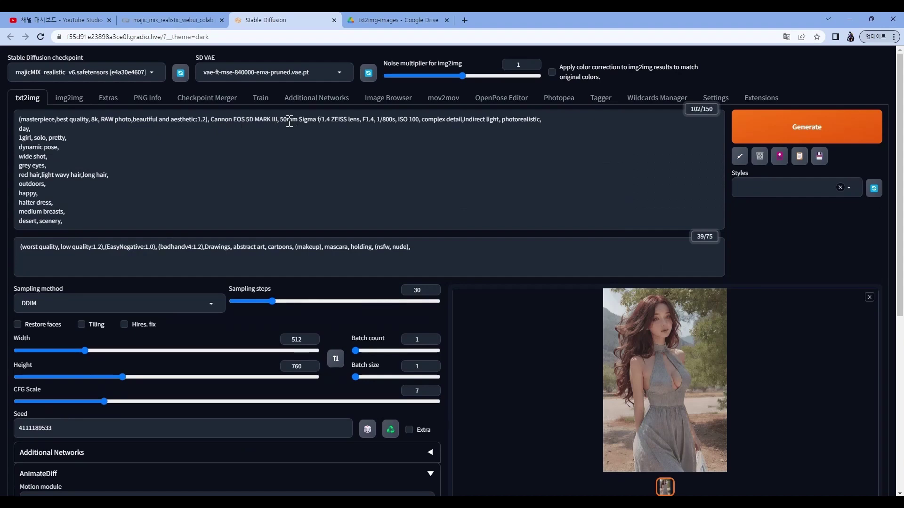
left_click_drag(551, 119, 7, 116)
key("ctrl+c")
left_click(70, 97)
left_click(77, 121)
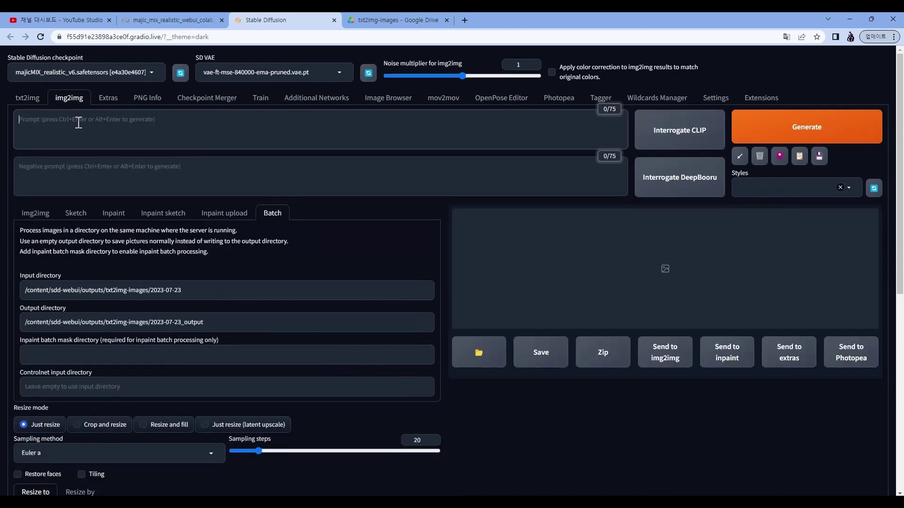
key("ctrl+v")
Copy "(worst quality, low quality:1.2)," from the txt2img negative prompt into the img2img negative prompt.
left_click(27, 99)
left_click_drag(105, 246, 4, 245)
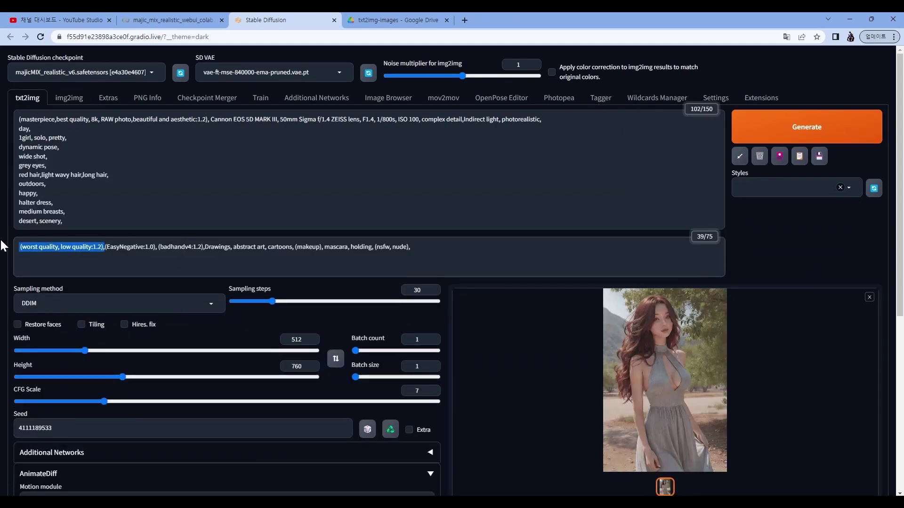
key("ctrl+c")
left_click(69, 99)
left_click(88, 187)
key("ctrl+v")
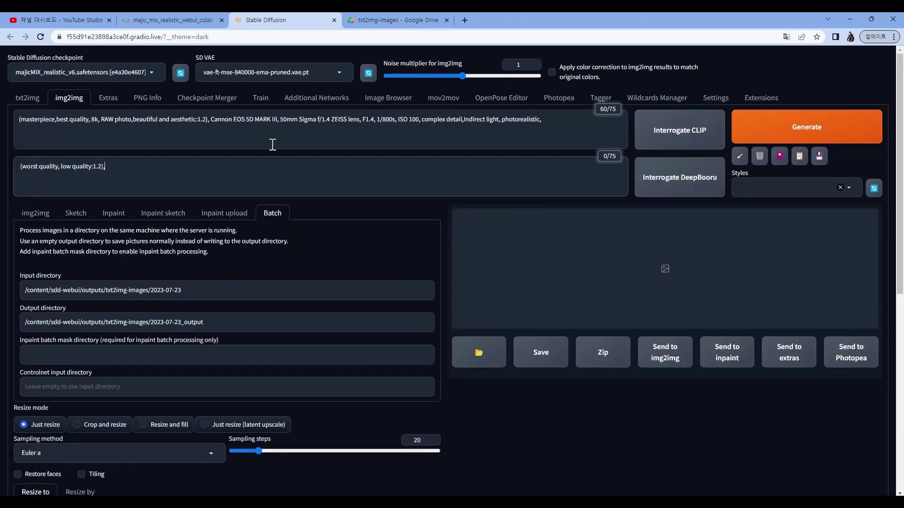
left_click(277, 140)
Set the img2img resize dimensions to a width of 1024 and a height of 1536.
scroll(275, 140, "down", 2)
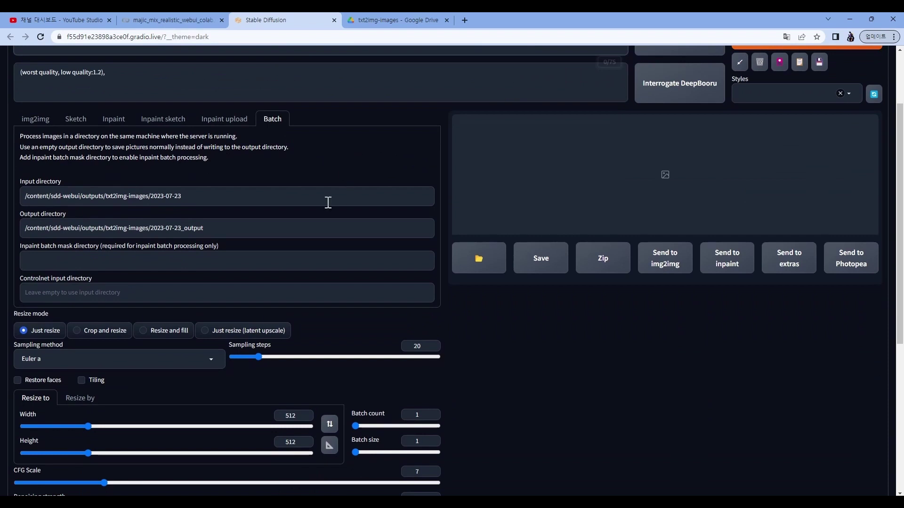
scroll(328, 203, "down", 1)
scroll(328, 203, "down", 2)
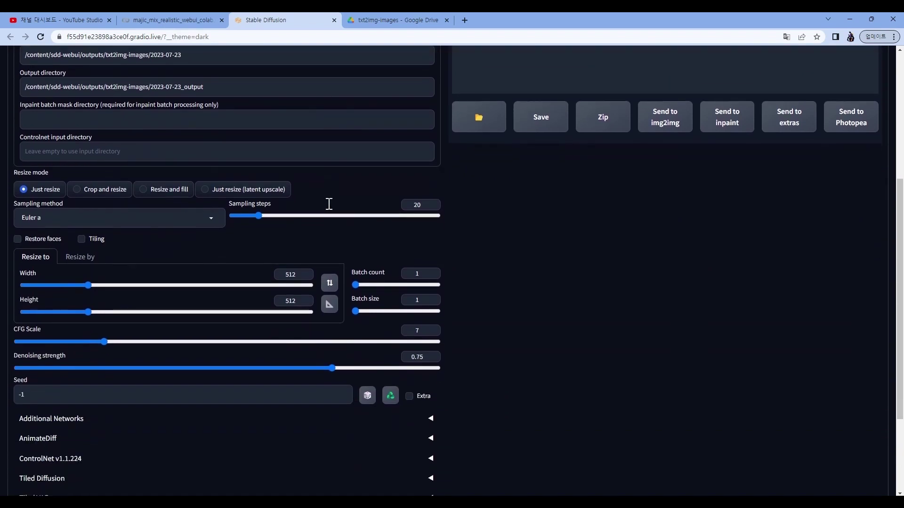
double_click(298, 277)
type("1024")
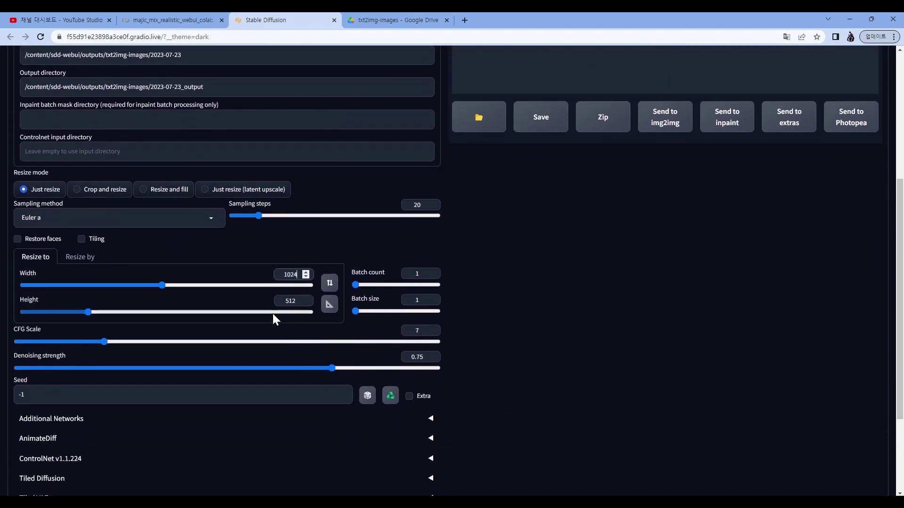
double_click(286, 302)
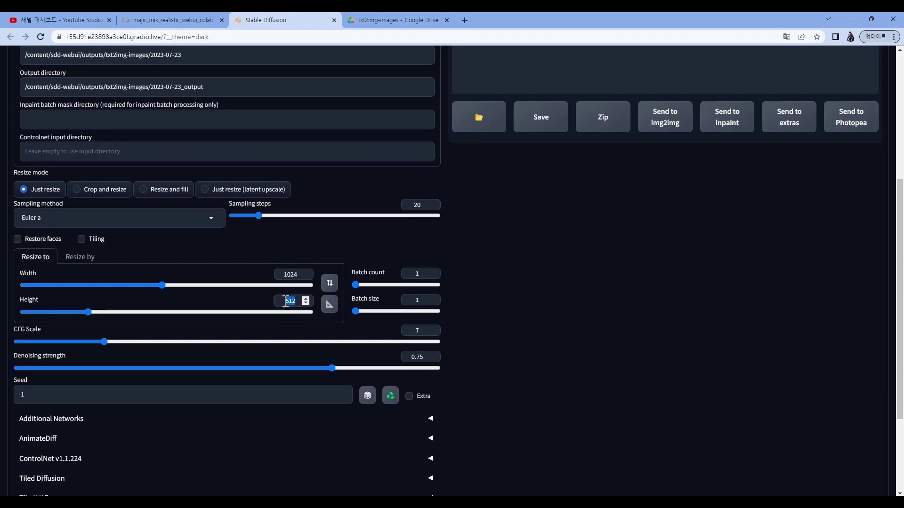
type("1536")
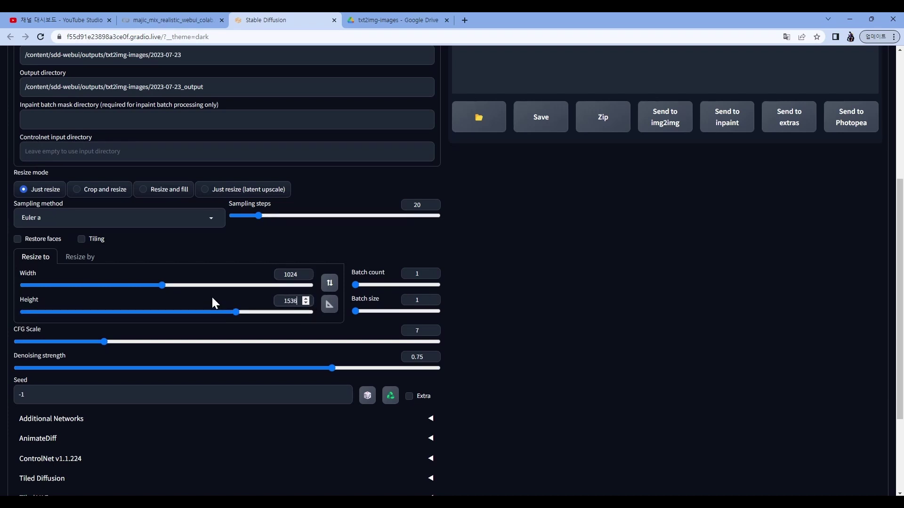
scroll(435, 338, "down", 1)
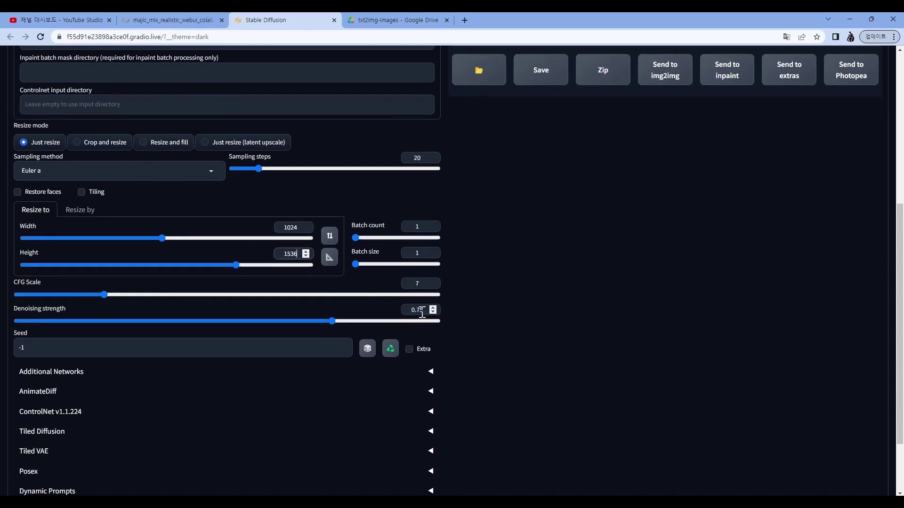
Set the img2img denoising strength to 0.5.
left_click_drag(417, 309, 428, 310)
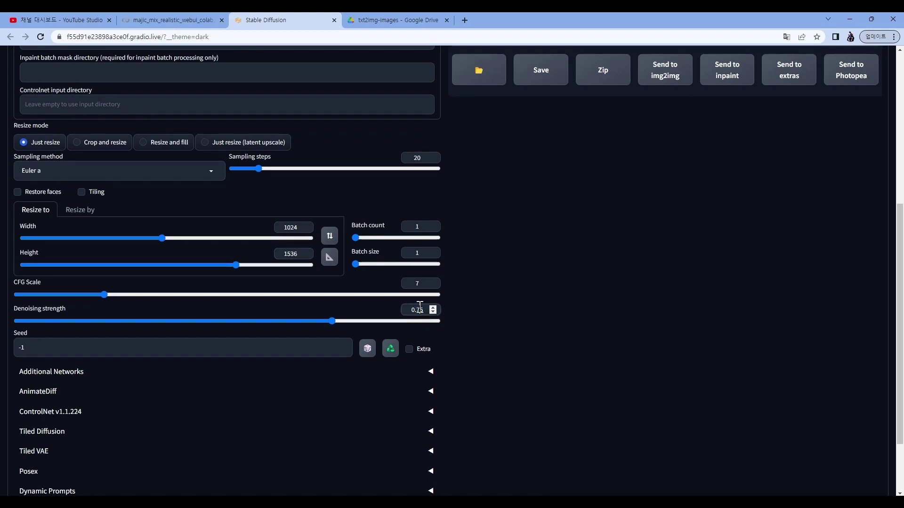
type("5")
Enable ControlNet Unit 0 with the Tile control type and Pixel Perfect.
scroll(478, 320, "down", 2)
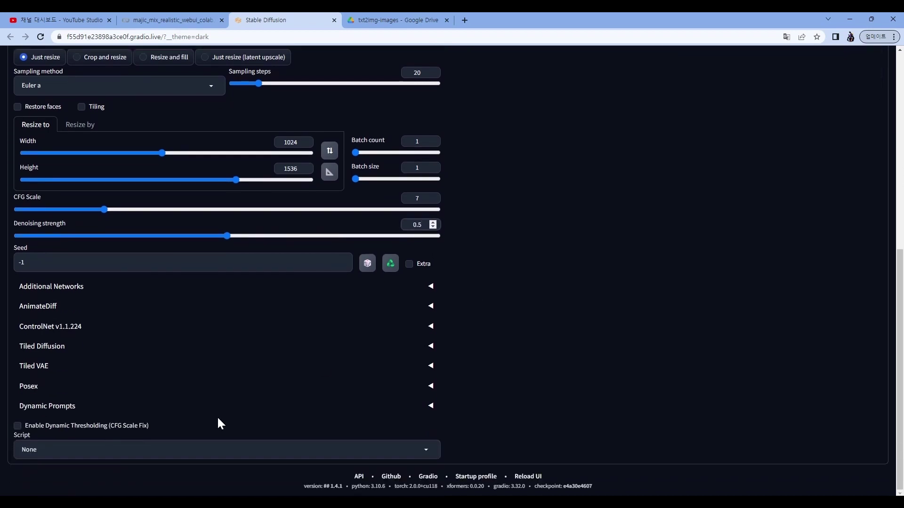
left_click(90, 332)
scroll(119, 367, "down", 5)
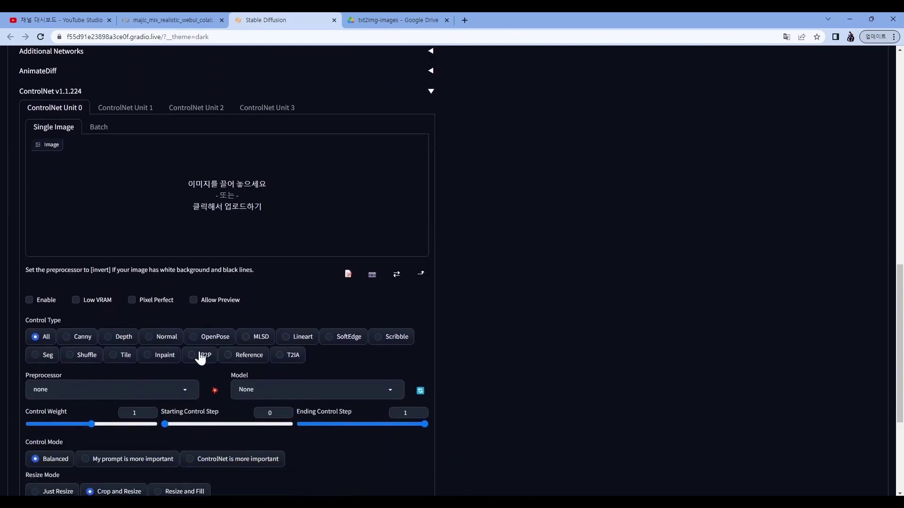
left_click(124, 357)
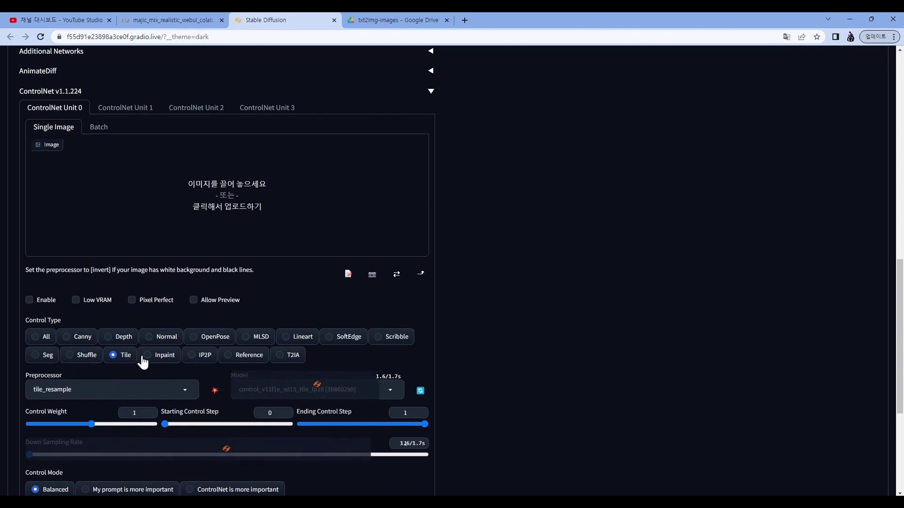
left_click(42, 301)
left_click(132, 301)
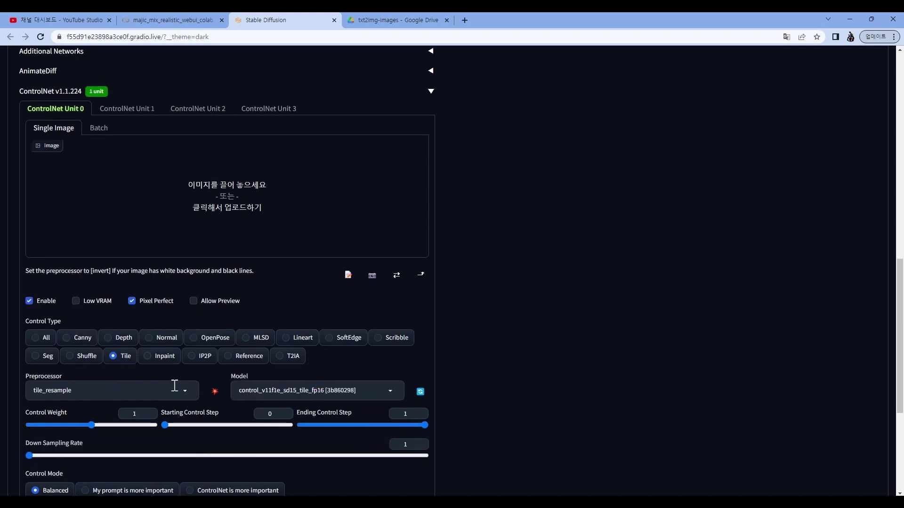
Run the img2img batch with 30 sampling steps and check its progress in the Colab notebook.
scroll(433, 381, "up", 15)
scroll(696, 394, "up", 1)
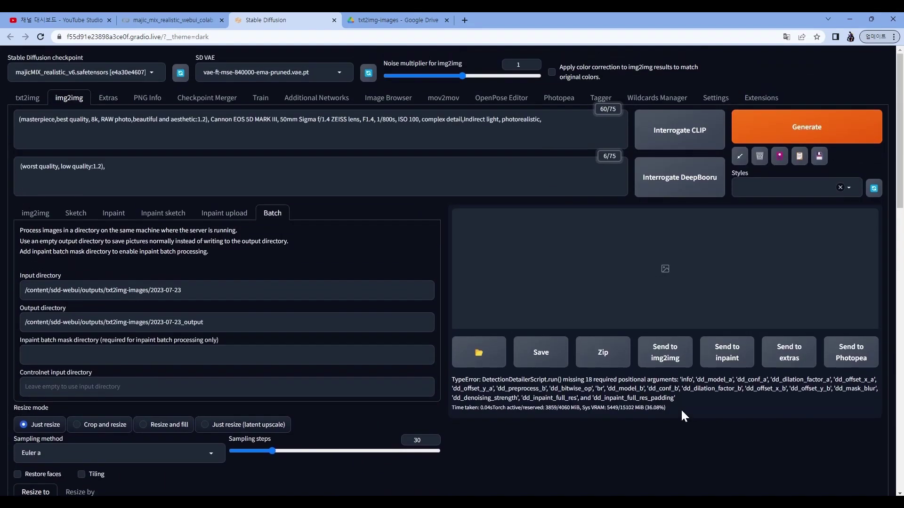
left_click(765, 135)
left_click(198, 20)
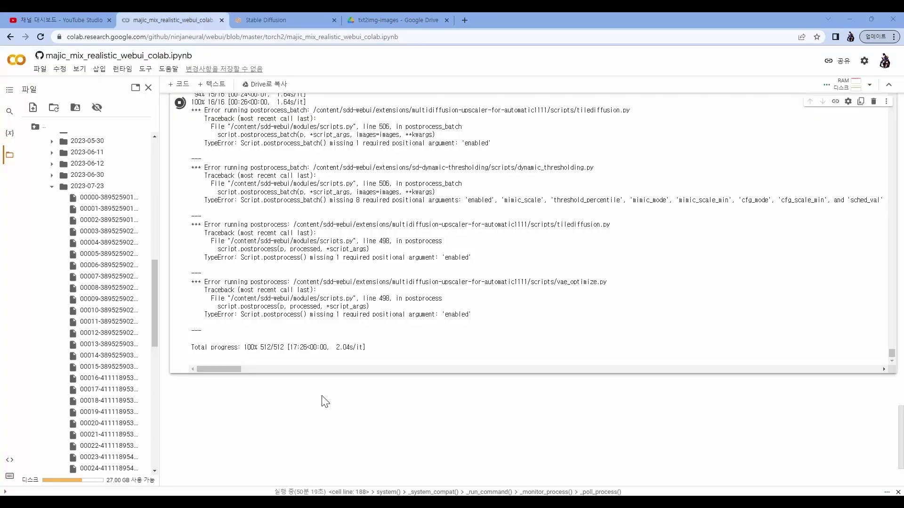
left_click(288, 21)
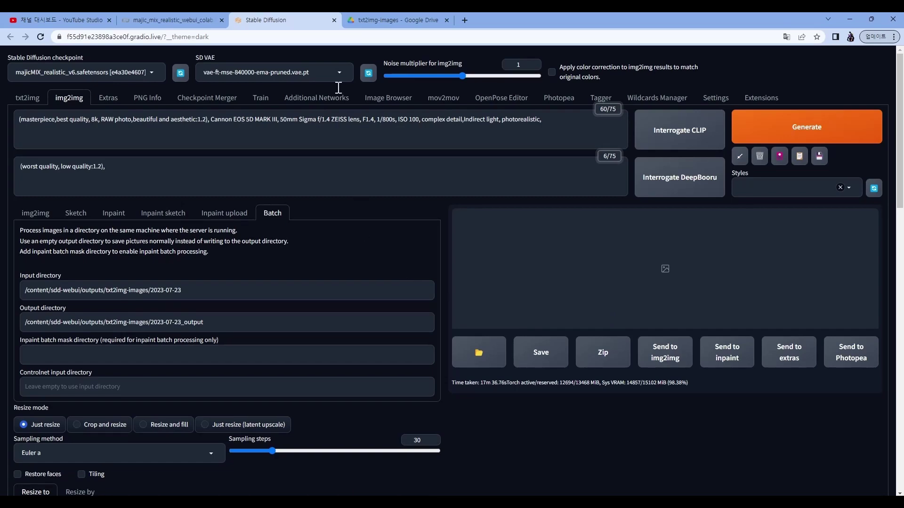
Switch to Google Drive and look through the upscaled frames in the 2023-07-23_output folder inside txt2img-images.
left_click(363, 23)
key("alt+Left")
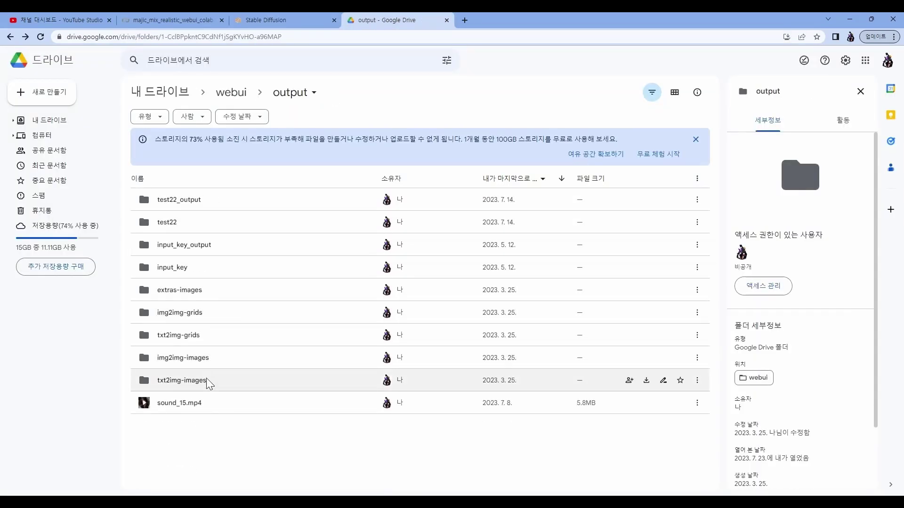
double_click(207, 379)
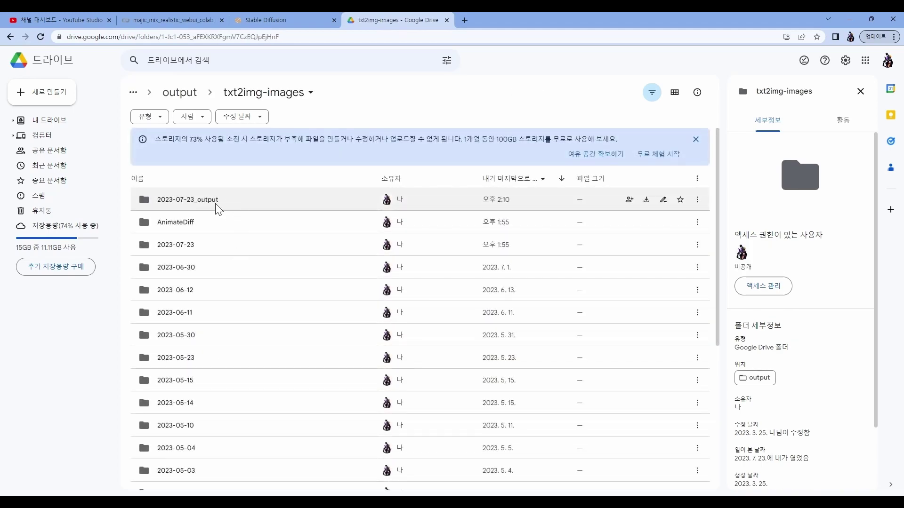
double_click(216, 205)
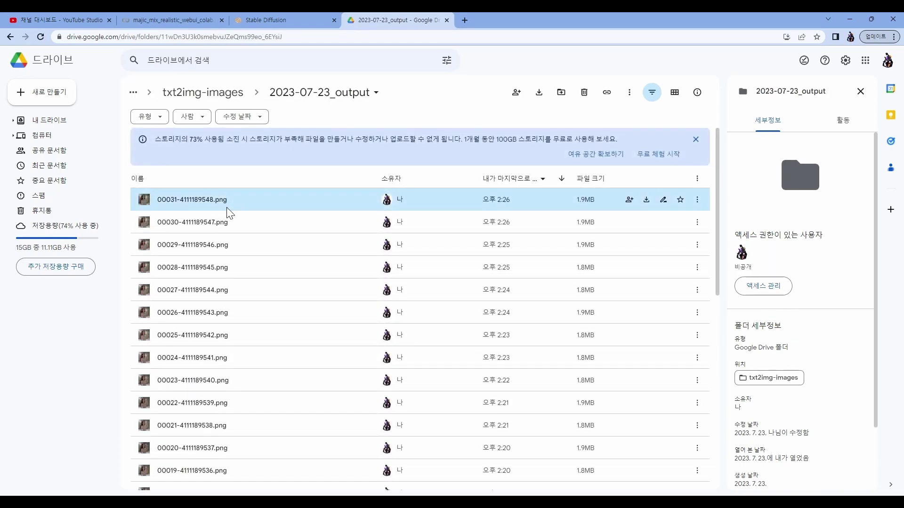
double_click(227, 208)
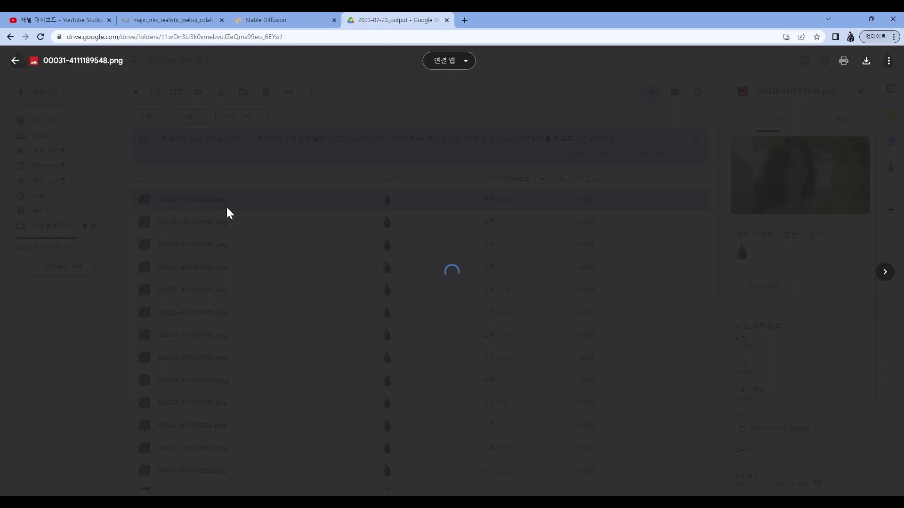
left_click(226, 205)
scroll(259, 358, "down", 15)
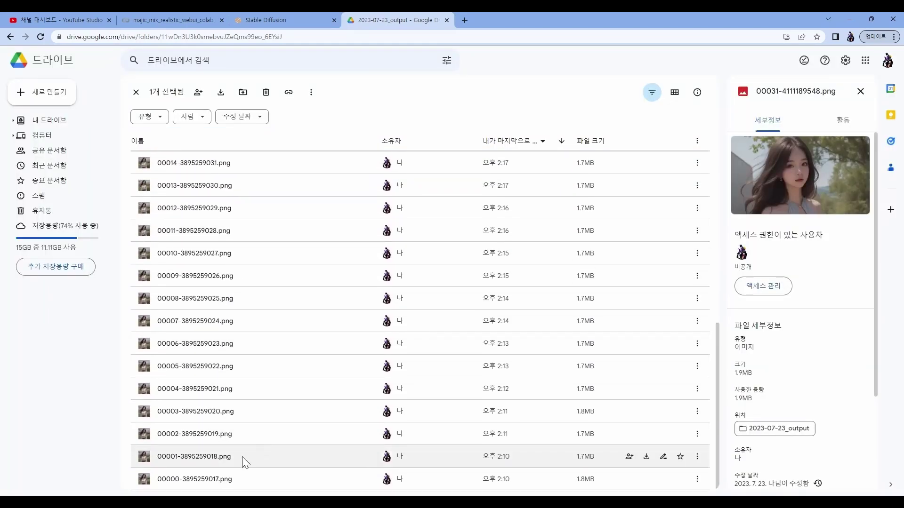
Download the 2023-07-23_output folder from txt2img-images in Google Drive.
key("alt+Left")
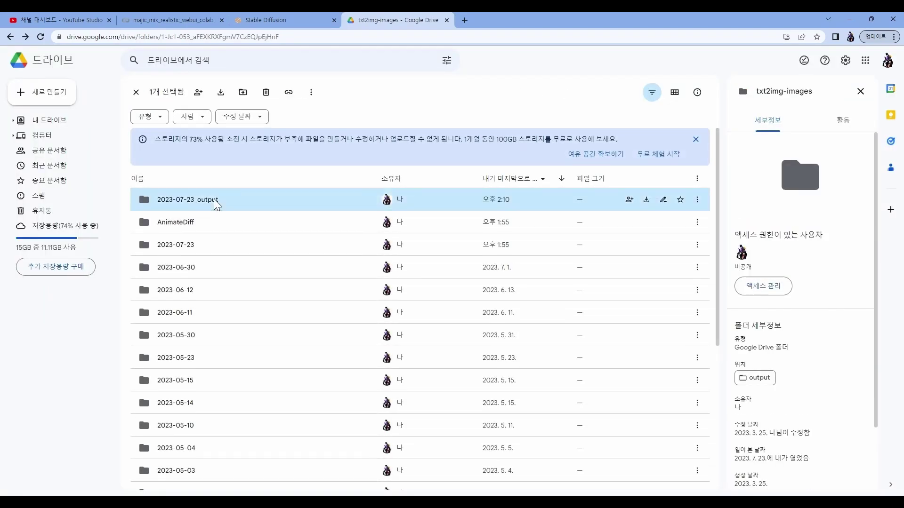
right_click(214, 199)
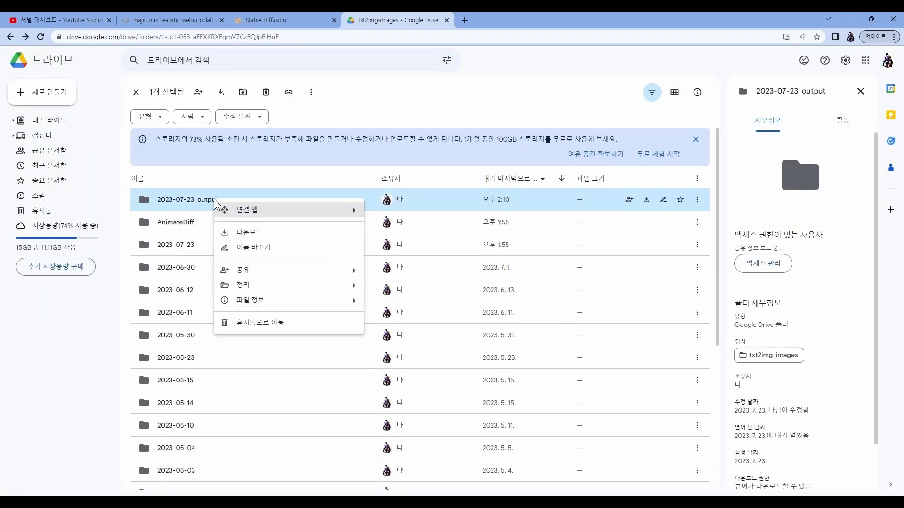
left_click(259, 236)
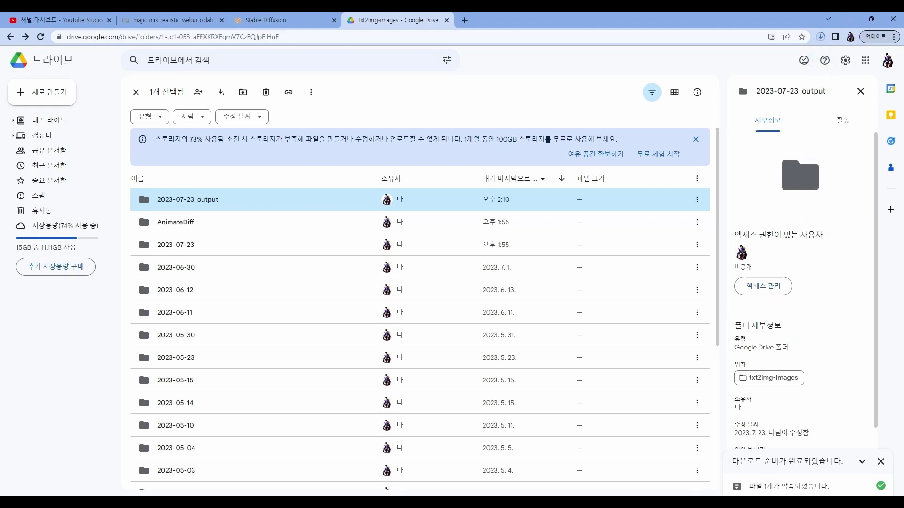
Switch to File Explorer, extract the downloaded 2023-07-23_output zip in the animated2 folder and open the extracted image folder.
key("ctrl+shift+Tab")
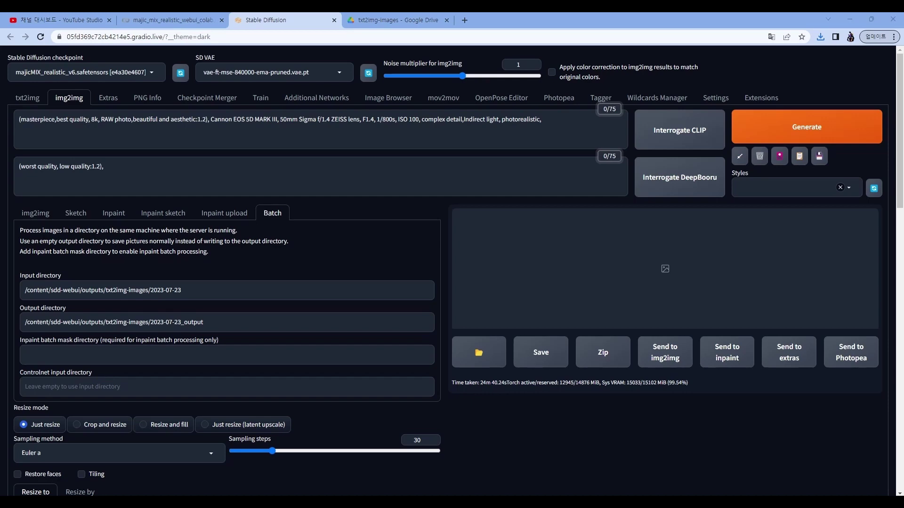
key("alt+Tab")
left_click_drag(694, 154, 462, 102)
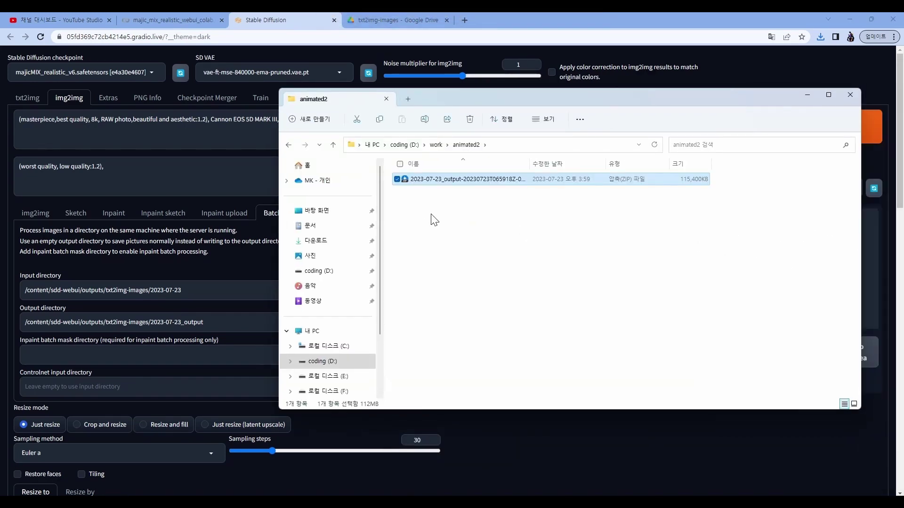
right_click(450, 187)
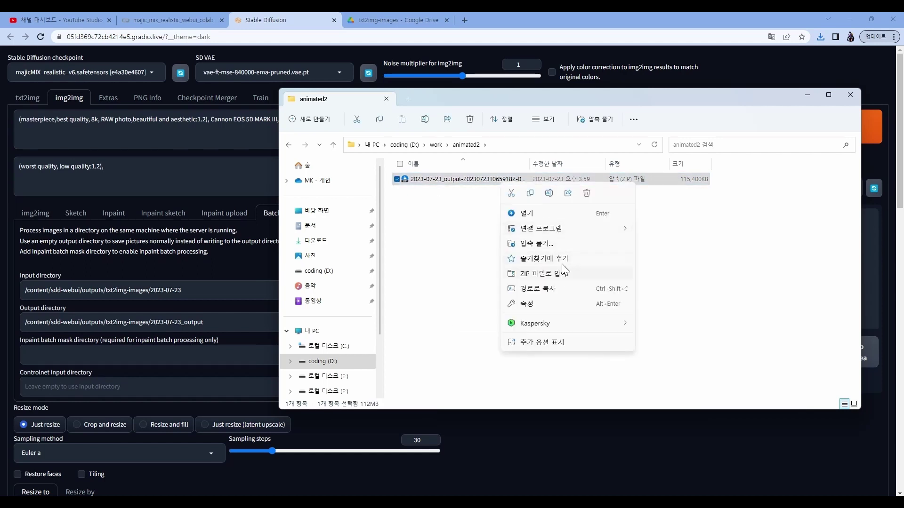
left_click(558, 243)
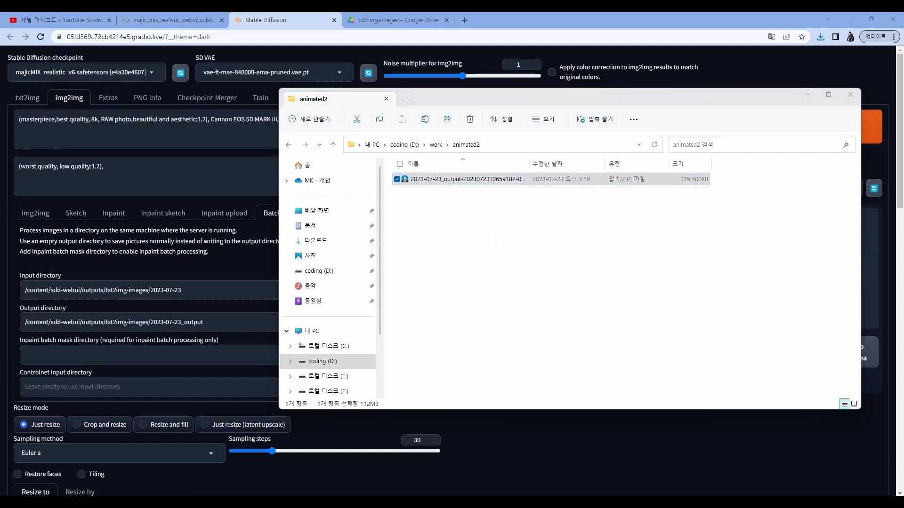
double_click(485, 178)
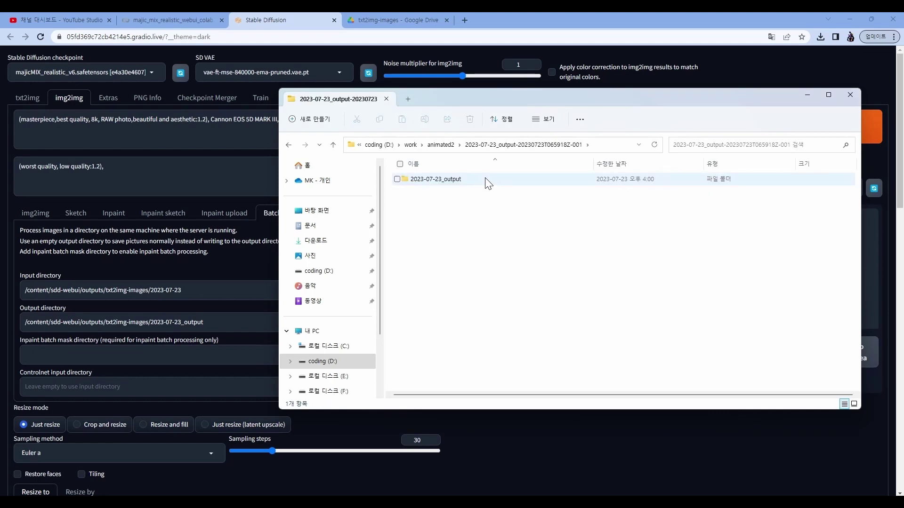
double_click(486, 182)
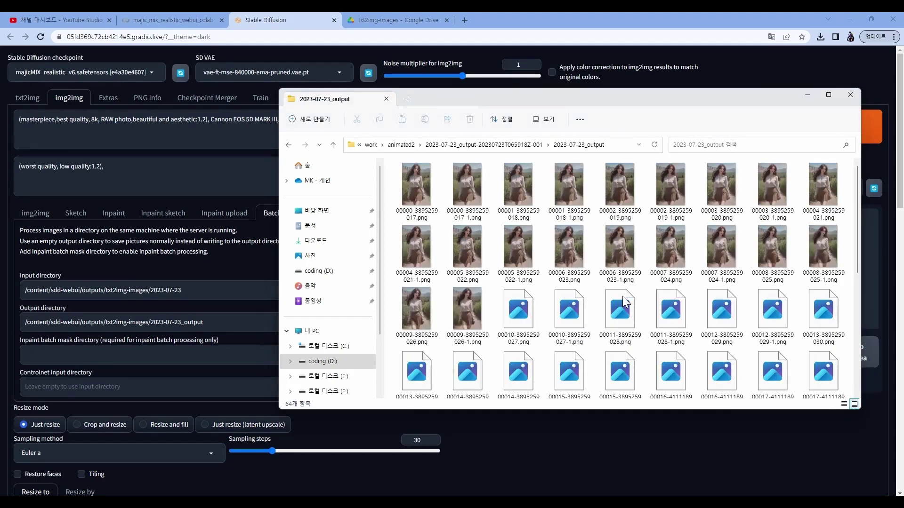
Compare the first upscaled frames with their "-1" tile detection images in the photo viewer.
left_click(453, 212)
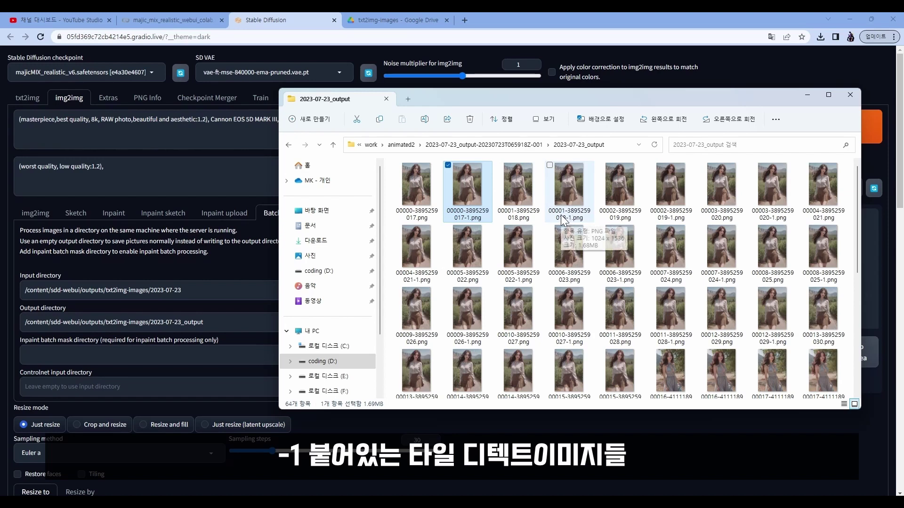
left_click(432, 187)
double_click(431, 187)
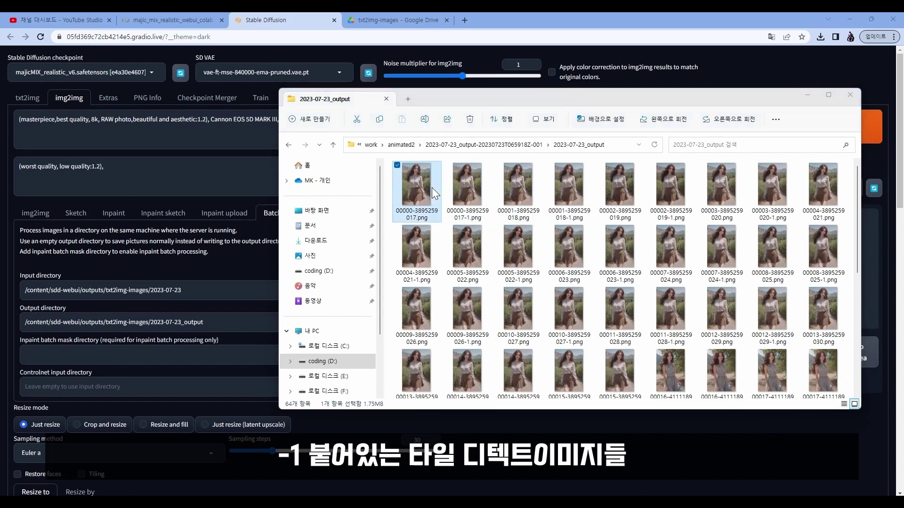
left_click(896, 267)
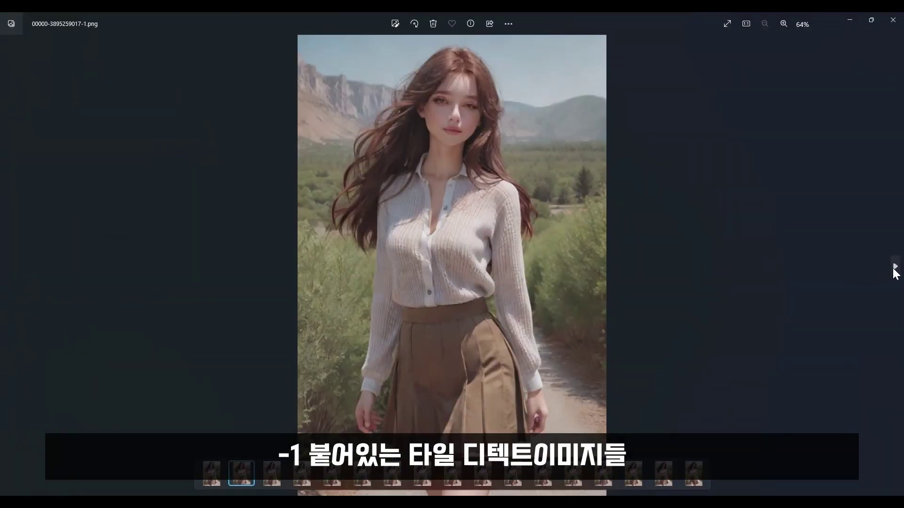
left_click(895, 266)
left_click(895, 267)
left_click(895, 266)
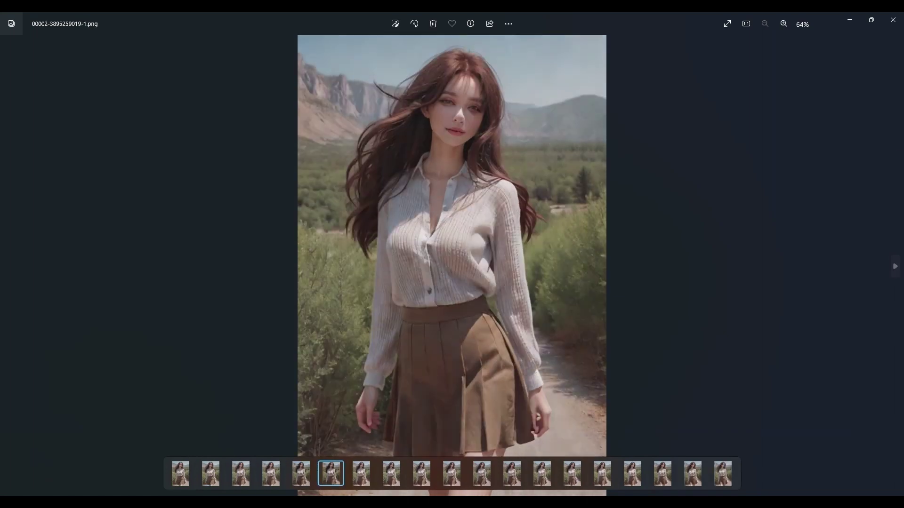
left_click(893, 20)
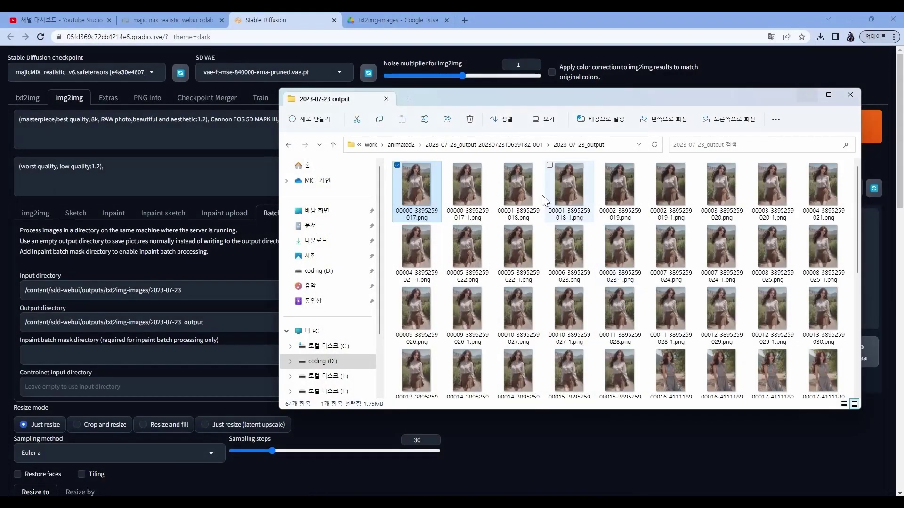
Open a command prompt in the extracted 2023-07-23_output folder and delete the tile detection images with "del *-*-1.png".
left_click(507, 182)
key("alt+d")
type("cmd.exe")
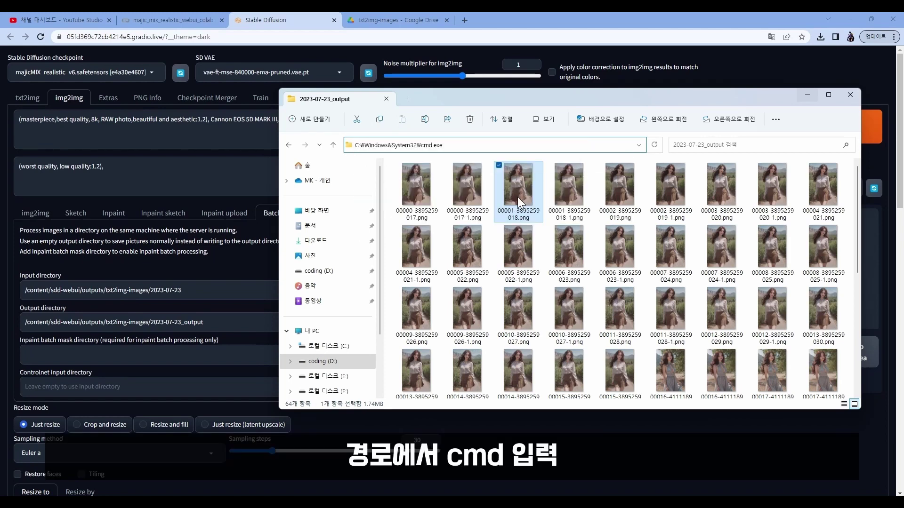
key("Return")
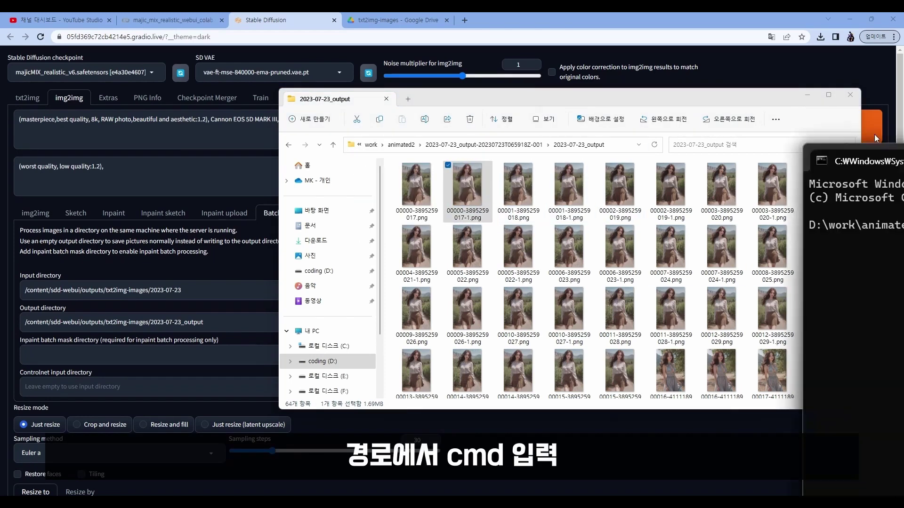
left_click_drag(847, 174, 307, 112)
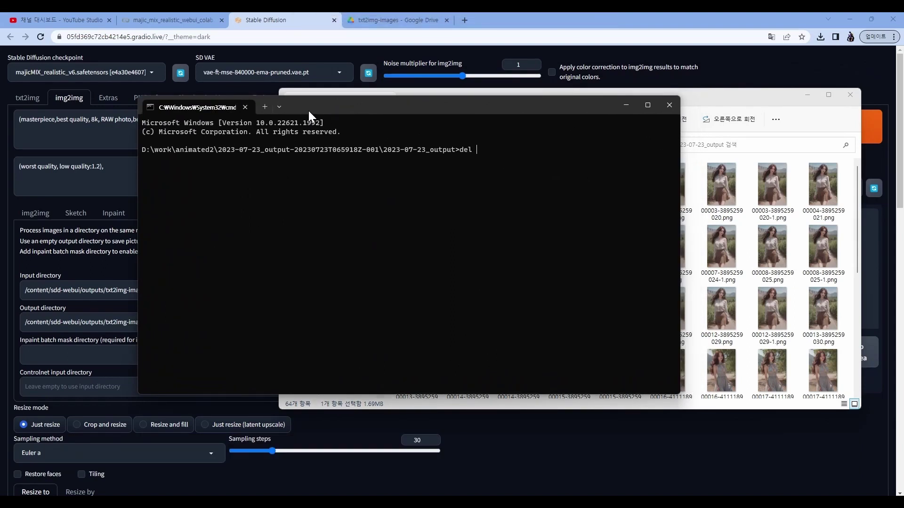
type("del *-*-1.png")
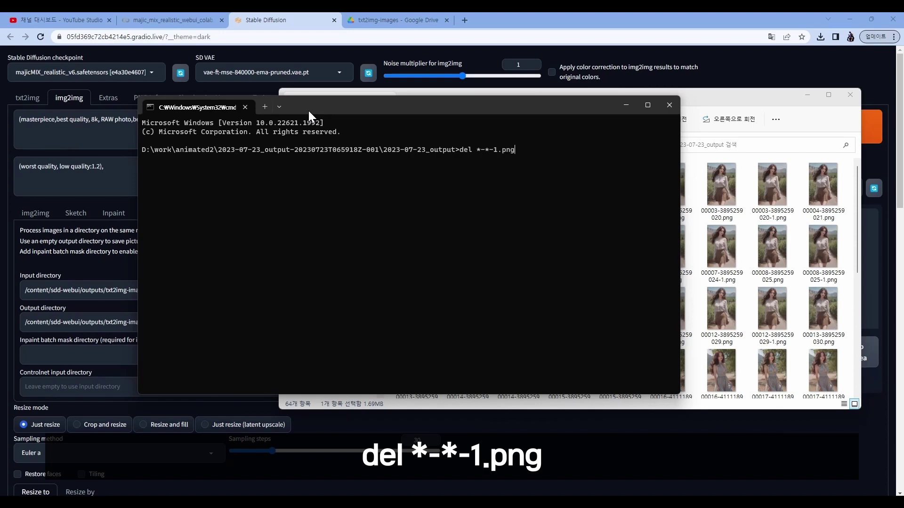
key("Return")
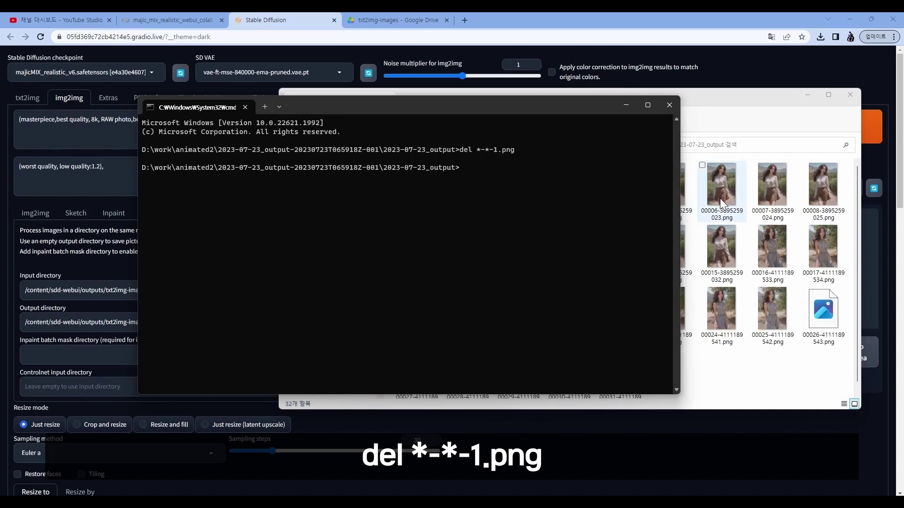
Open 00000-3895259017.png in the 꿀뷰 image viewer and page through the remaining upscaled frames.
left_click(719, 199)
left_click(480, 186)
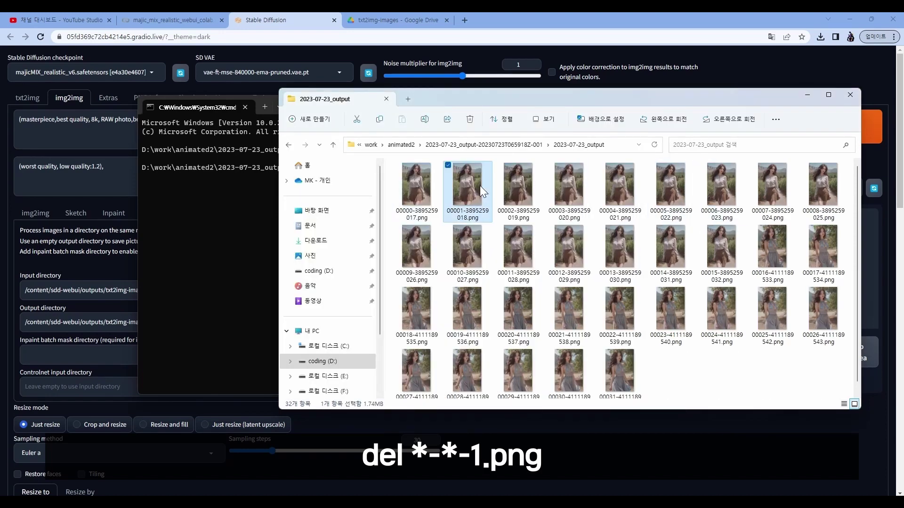
right_click(430, 185)
mouse_move(529, 237)
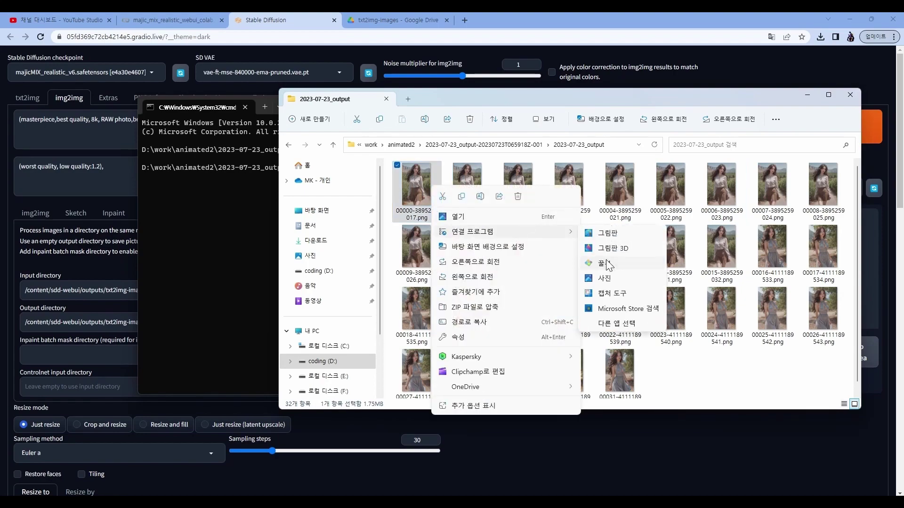
left_click(604, 260)
scroll(508, 231, "down", 5)
scroll(505, 234, "down", 17)
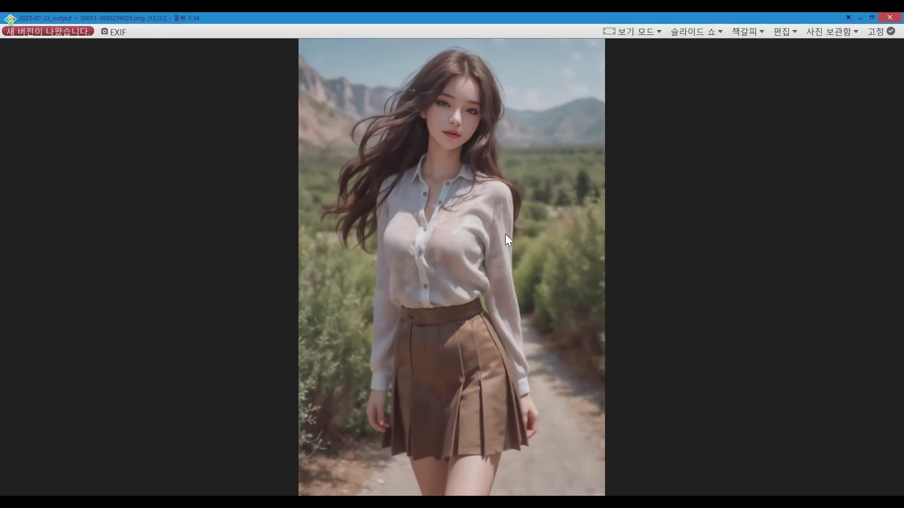
View the later upscaled frames up to 00027-4111189544.png and close the image viewer.
scroll(505, 233, "up", 7)
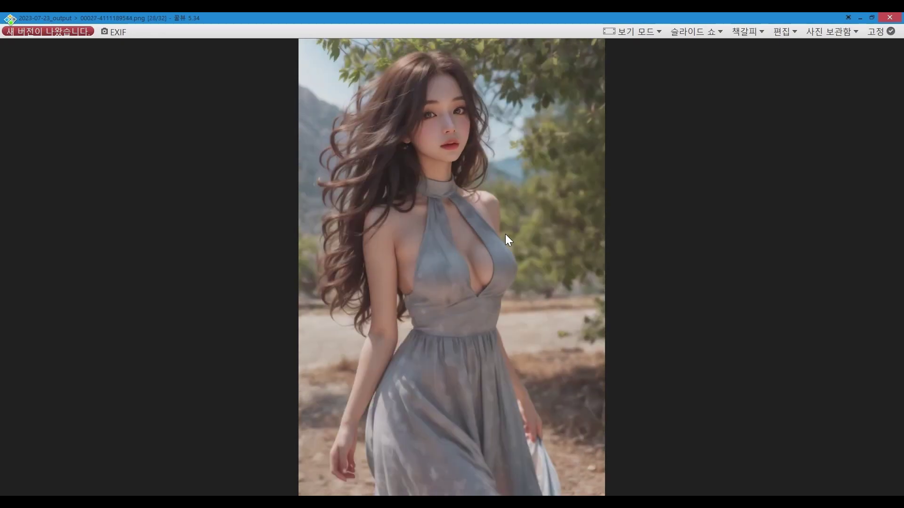
key("Escape")
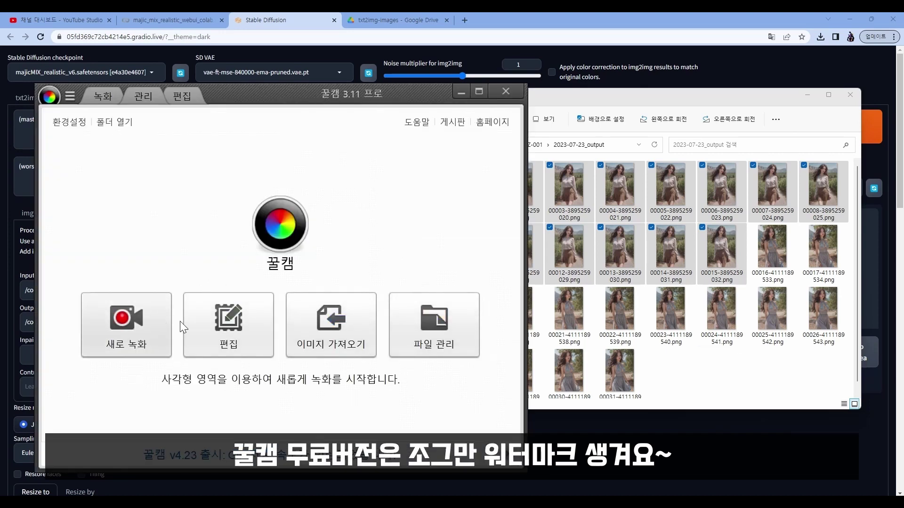
Switch to 꿀캠, load 00000-3895259017.png for editing and append images 00001 through 00015 from the 2023-07-23_output folder.
left_click(236, 320)
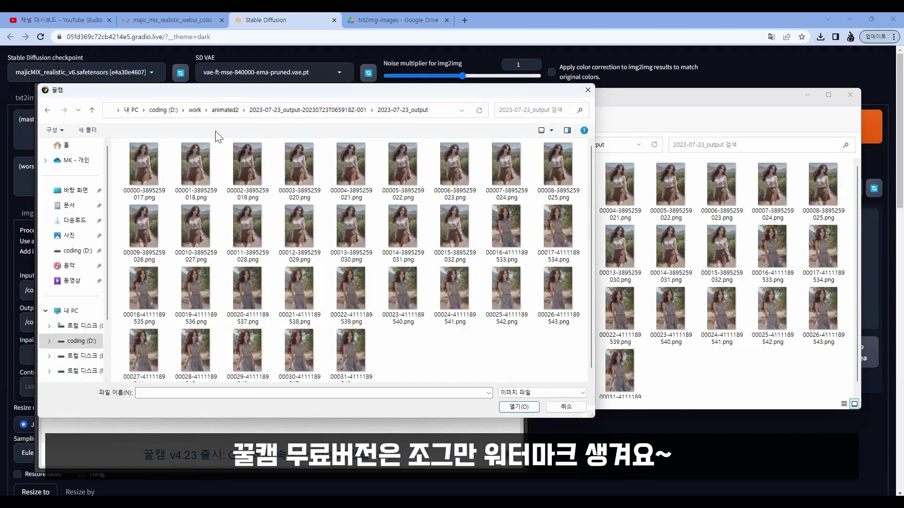
double_click(137, 170)
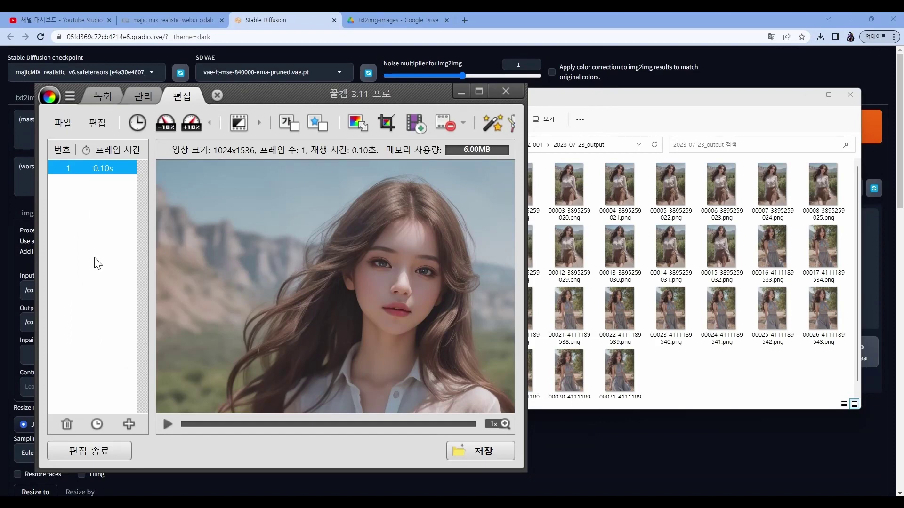
left_click(129, 425)
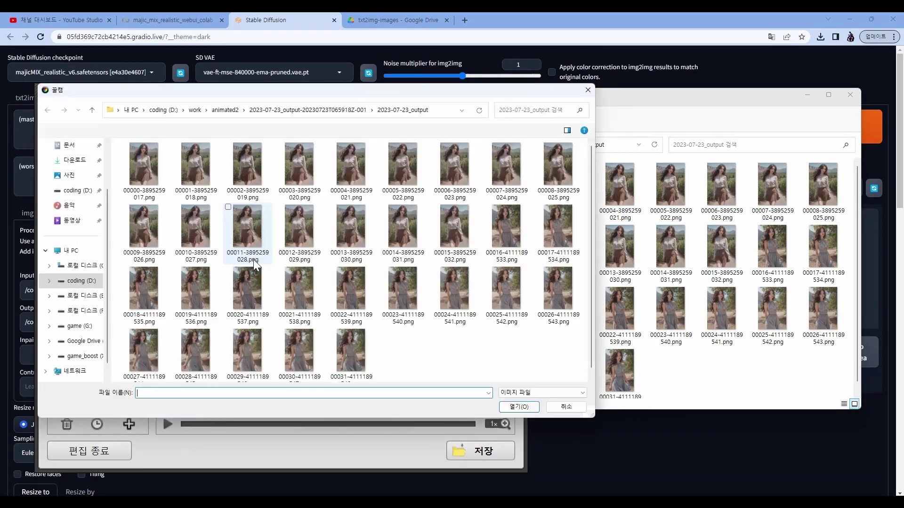
left_click(198, 167)
left_click(466, 235, "shift")
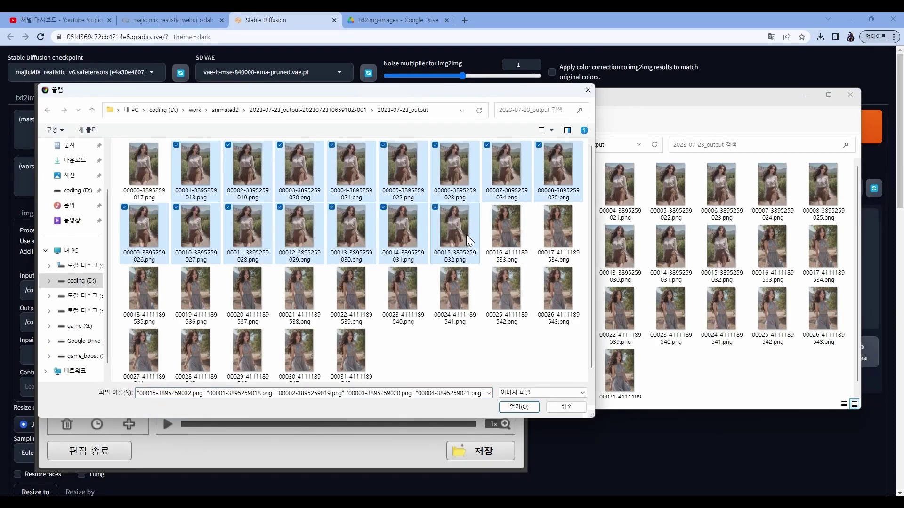
left_click(519, 407)
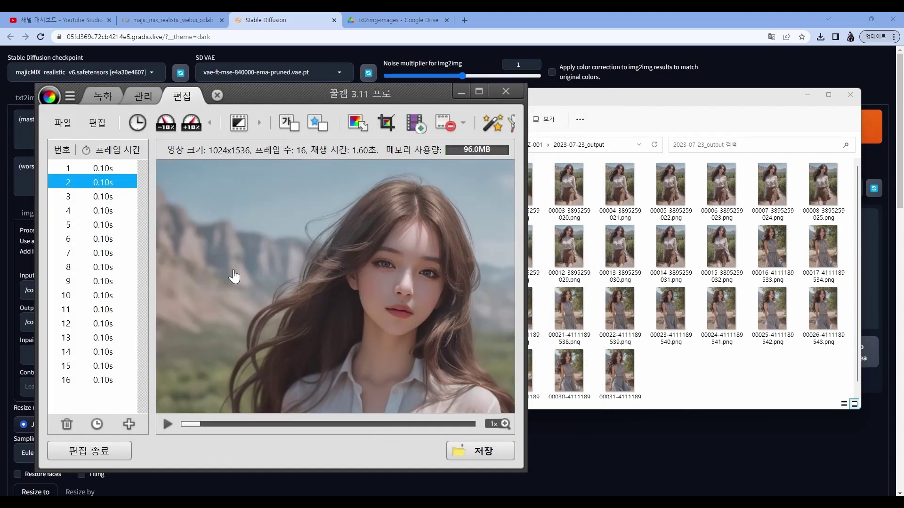
Preview the brown-skirt animation and resize it to 512 x 768 with the aspect ratio kept.
key("space")
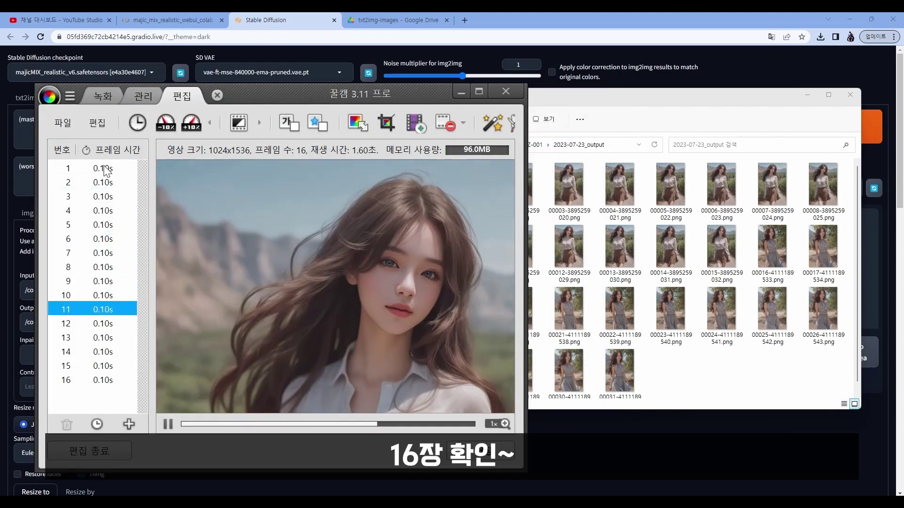
key("space")
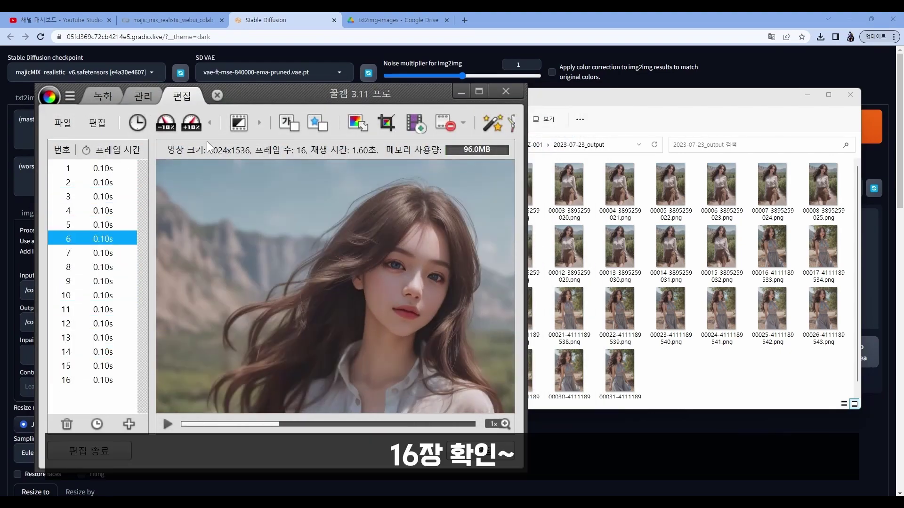
left_click(358, 123)
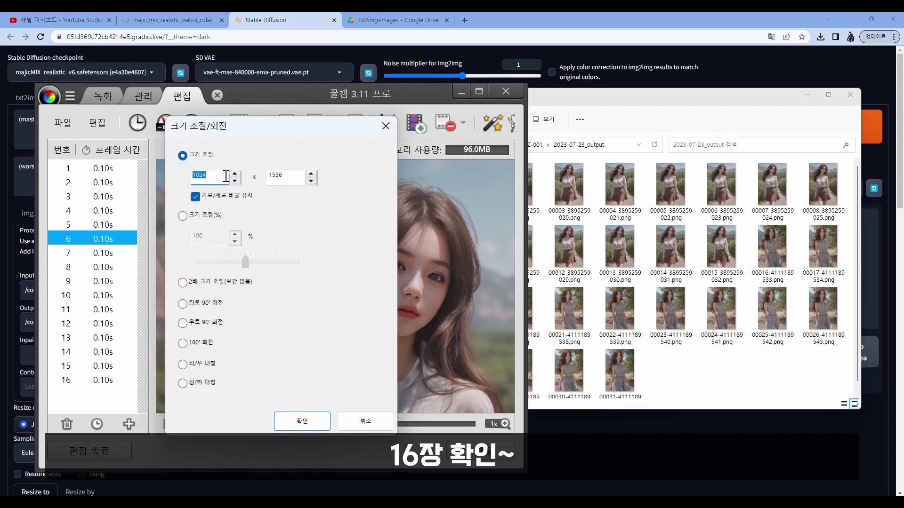
type("512")
left_click(302, 421)
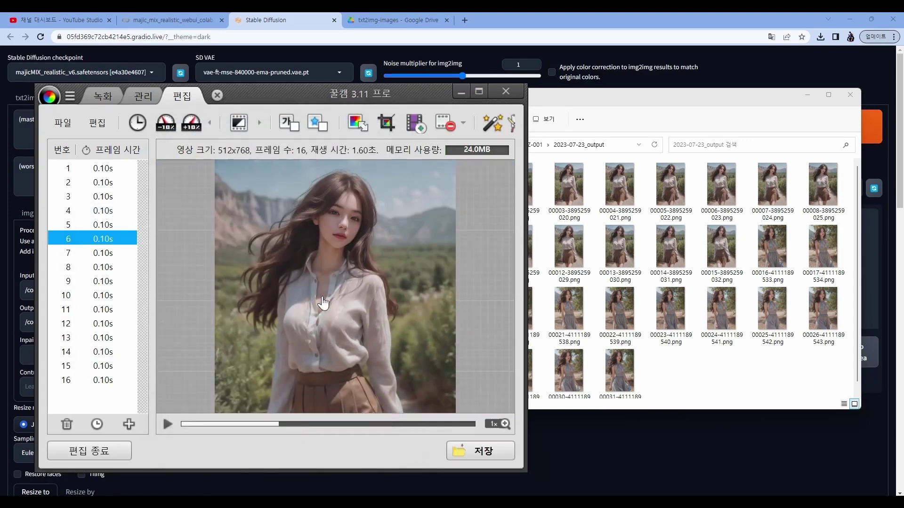
Play the resized brown-skirt animation and save it as a GIF at quality 100 with the image size reduced to 80%.
key("space")
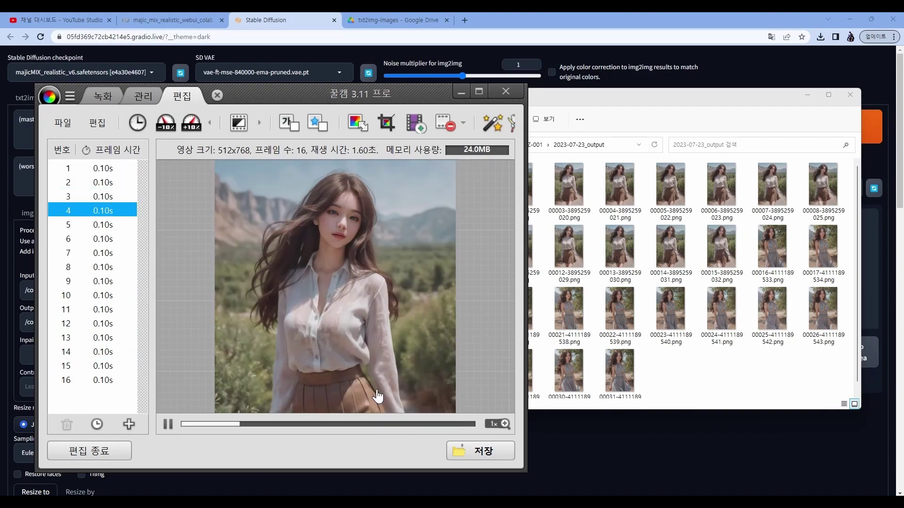
left_click(475, 451)
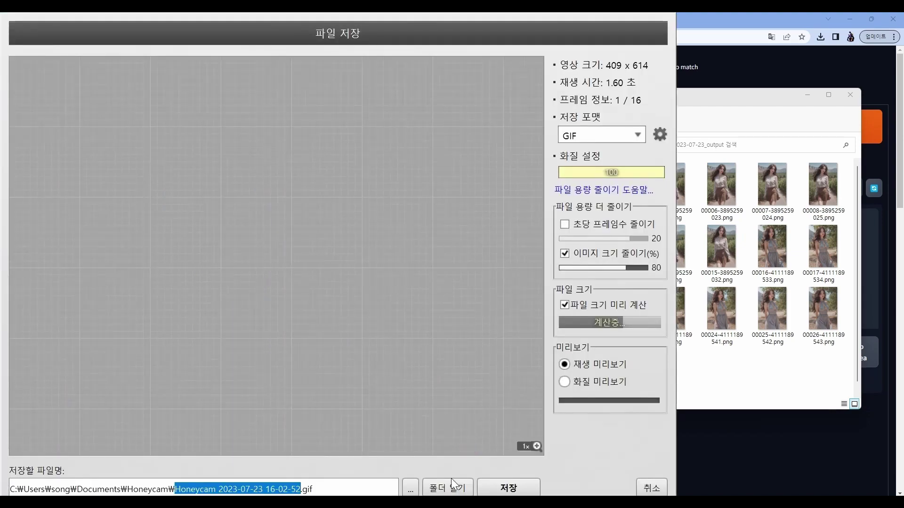
left_click(509, 487)
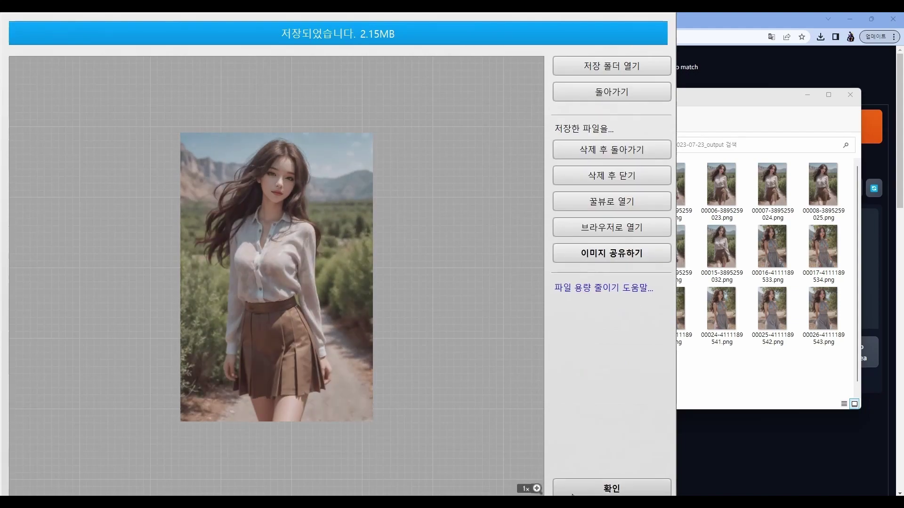
left_click(612, 488)
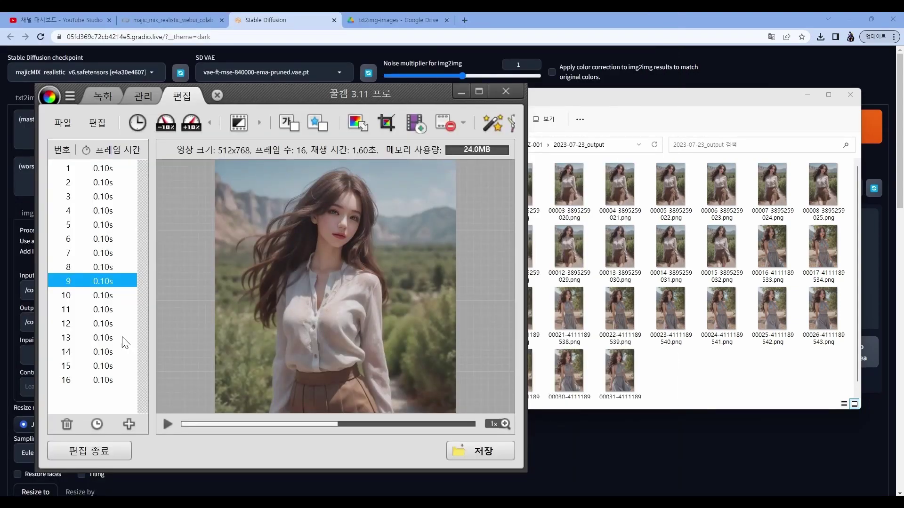
Delete all frames from the 꿀캠 editor and load images 00016 through 00031 from the 2023-07-23_output folder.
left_click_drag(93, 168, 92, 377)
left_click(67, 425)
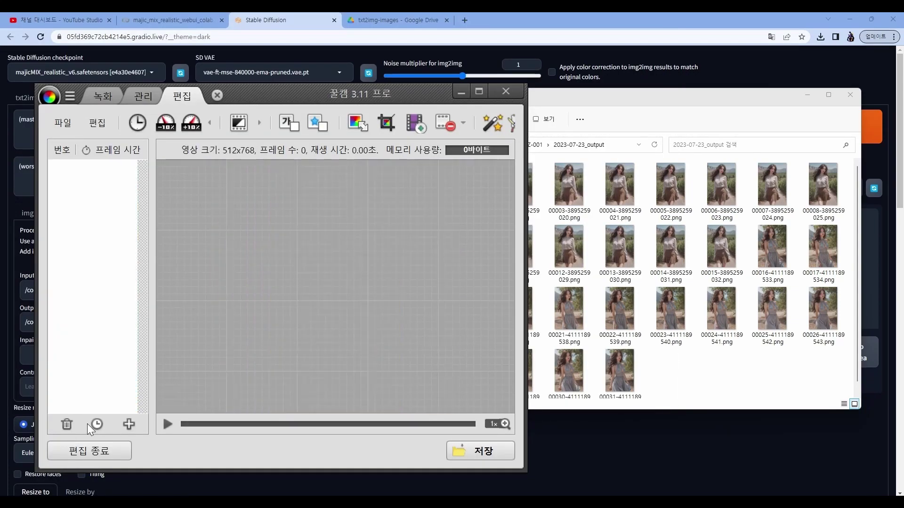
left_click(123, 422)
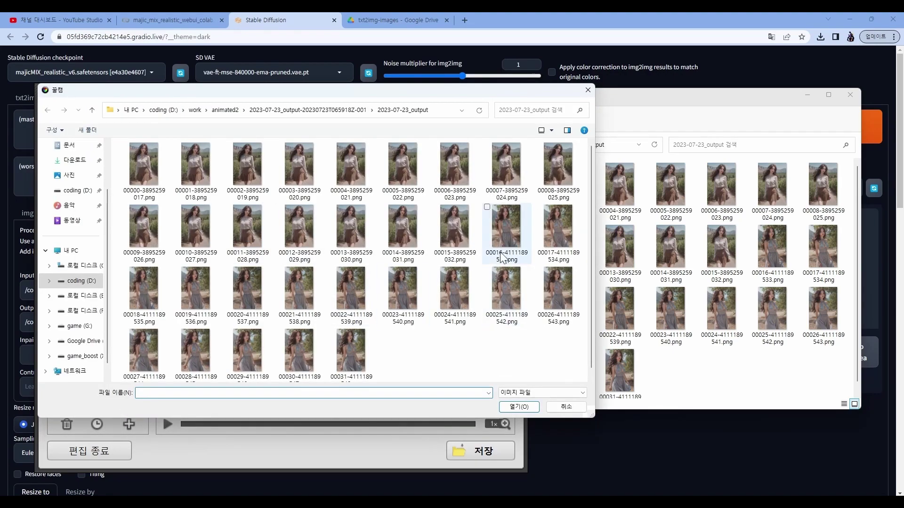
double_click(502, 254)
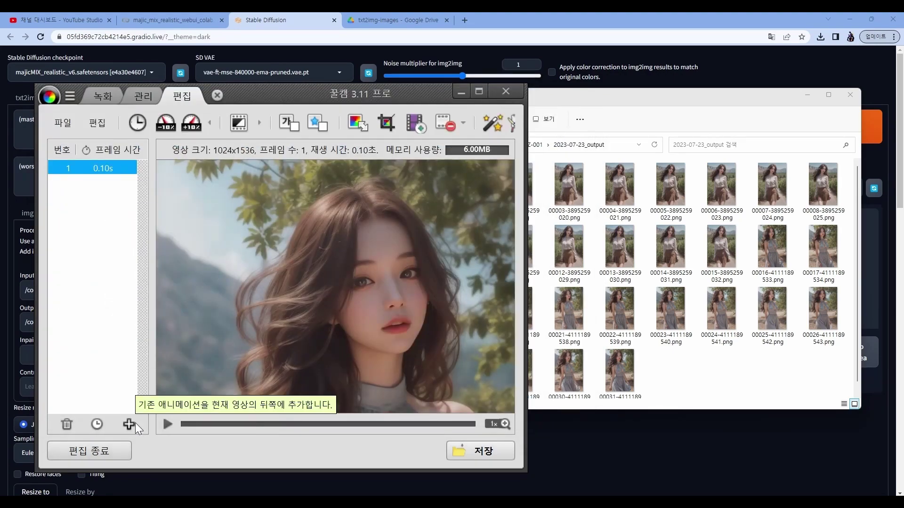
left_click(130, 423)
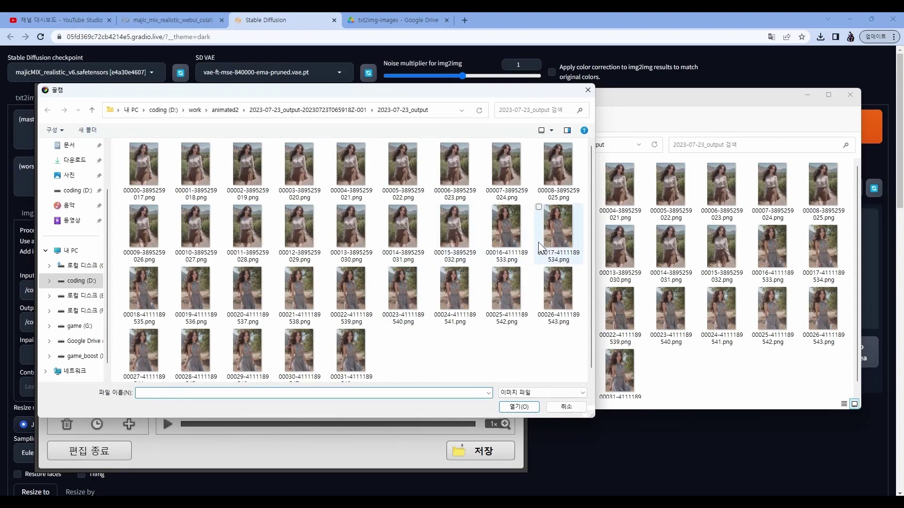
left_click(538, 242)
left_click(352, 348, "shift")
left_click(515, 406)
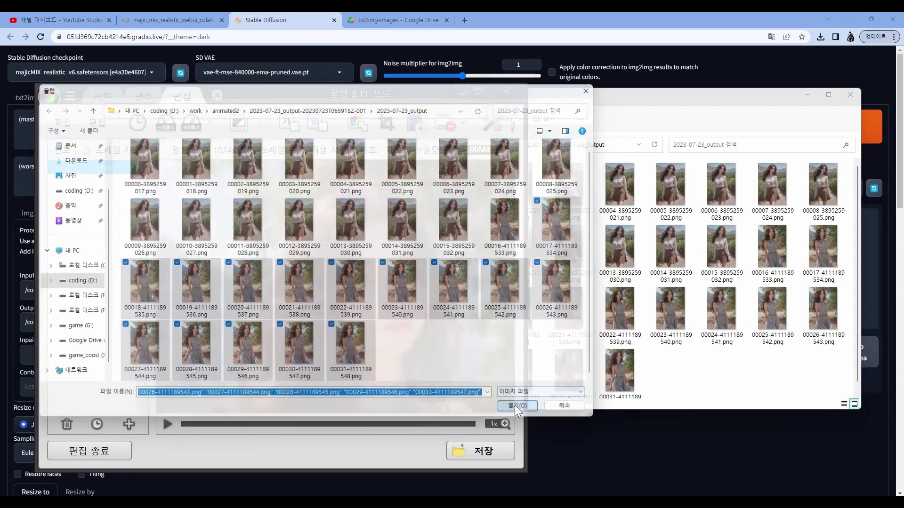
Preview the grey-dress animation and resize it to 512 x 768 with the aspect ratio kept.
key("space")
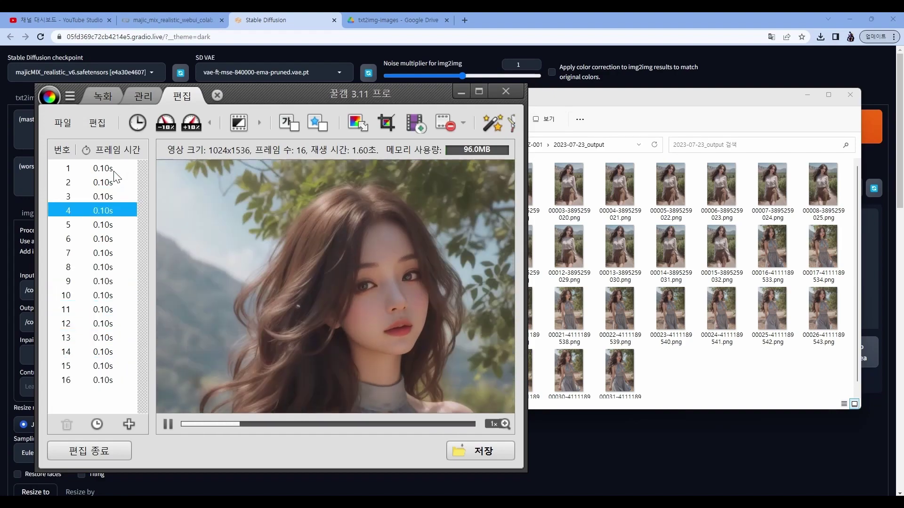
key("space")
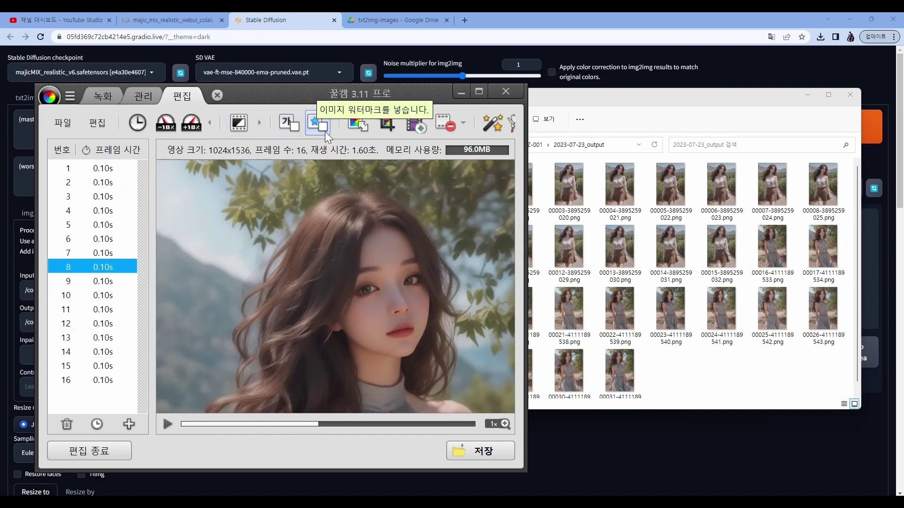
left_click(354, 127)
type("512")
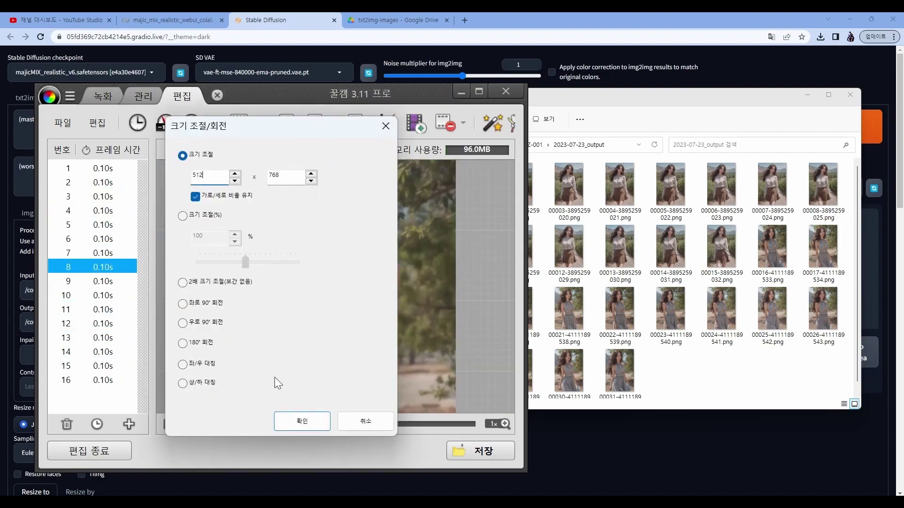
left_click(301, 421)
Play the resized grey-dress animation and save it as a second GIF.
key("space")
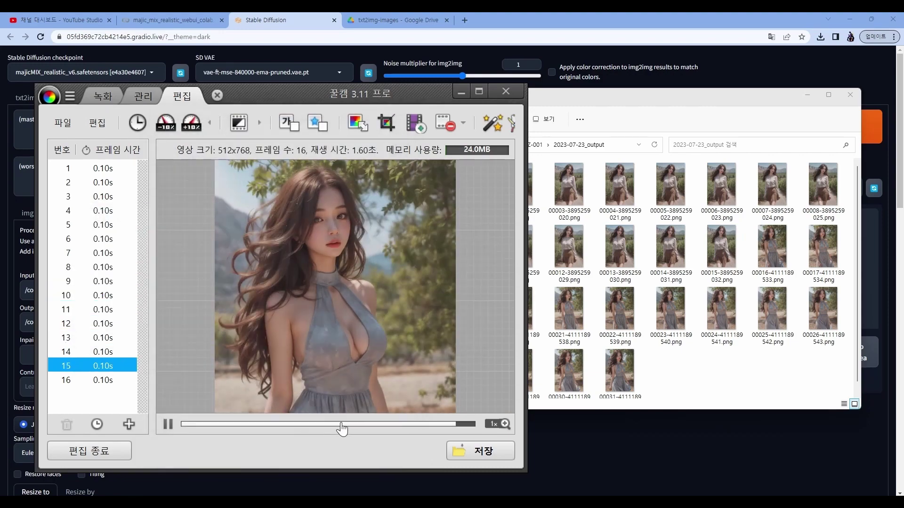
left_click(453, 451)
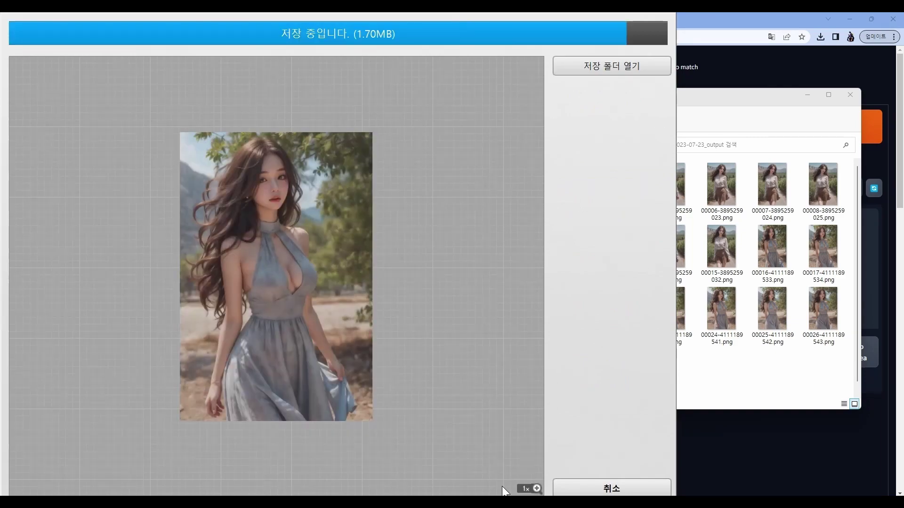
left_click(582, 492)
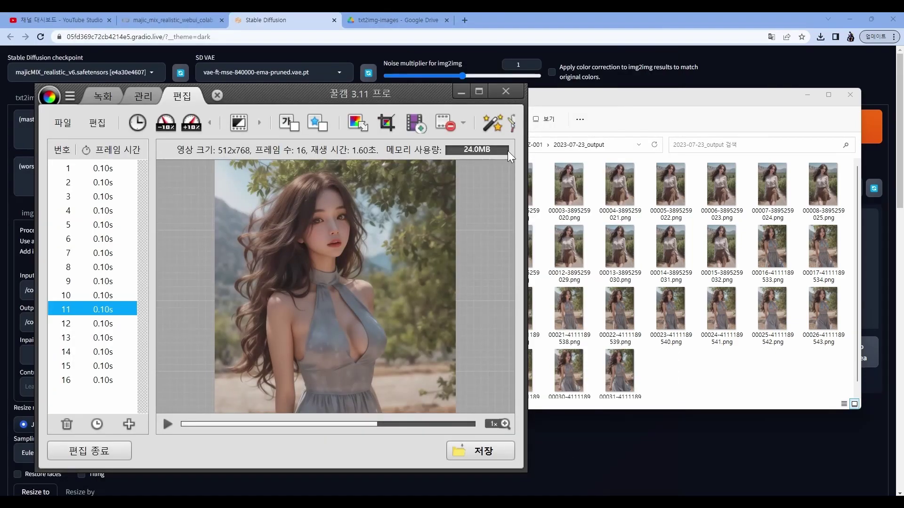
Close 꿀캠 and select both Honeycam GIF files in File Explorer's animated2 folder.
left_click(500, 97)
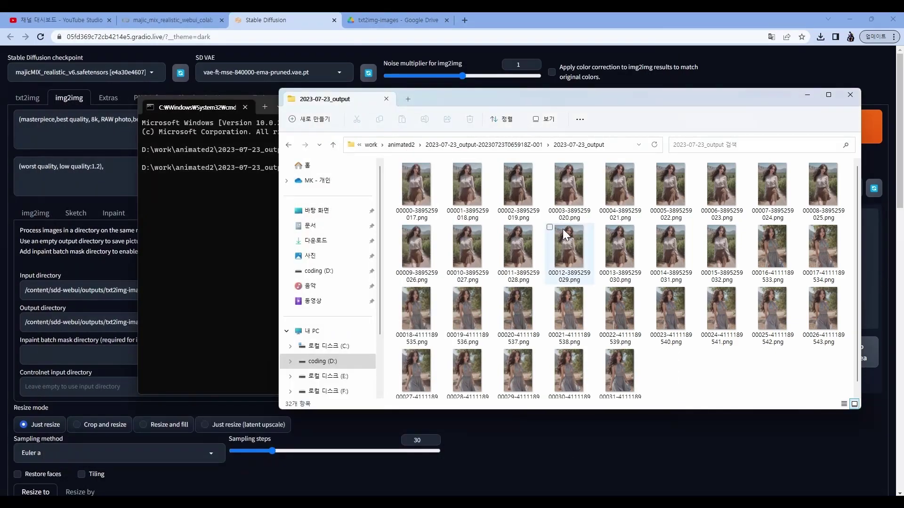
left_click(401, 144)
left_click_drag(537, 287, 565, 205)
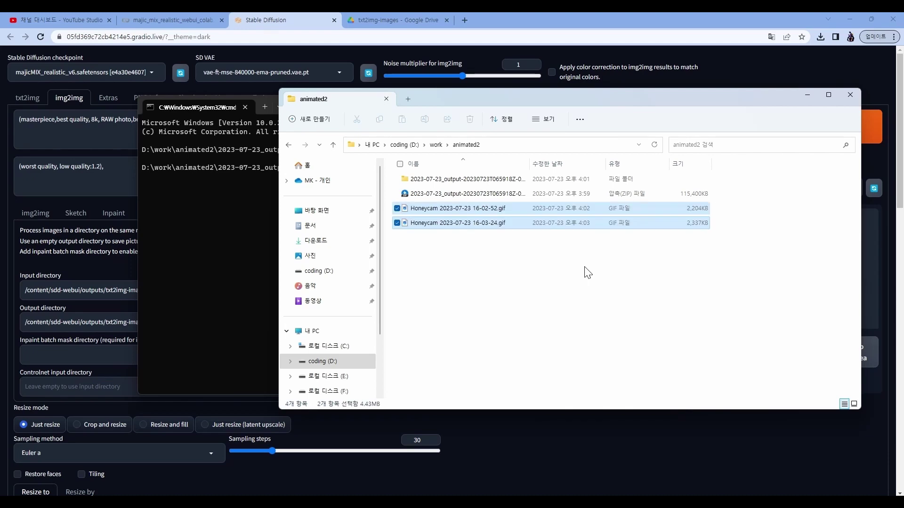
double_click(516, 207)
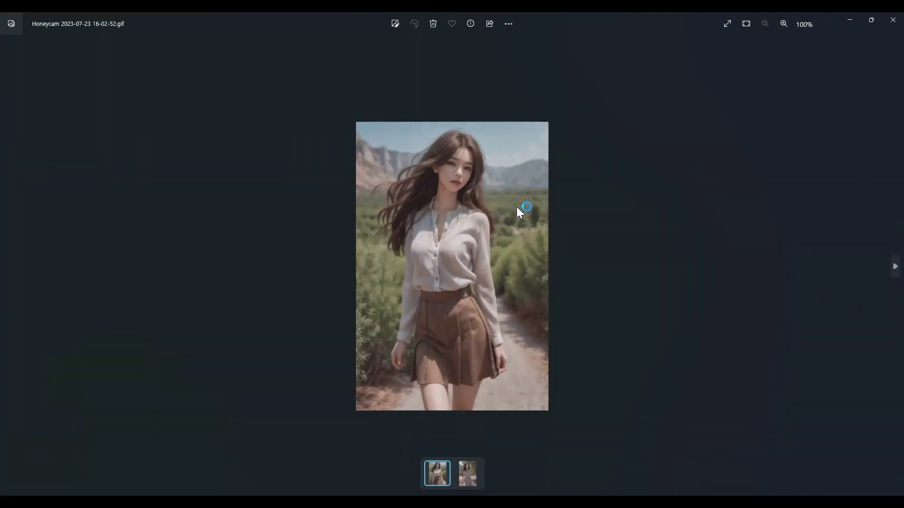
left_click(892, 25)
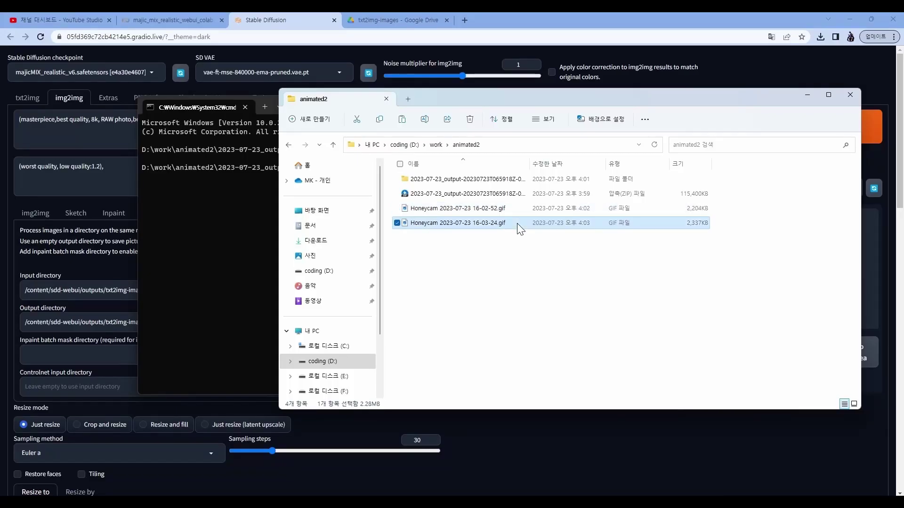
double_click(518, 224)
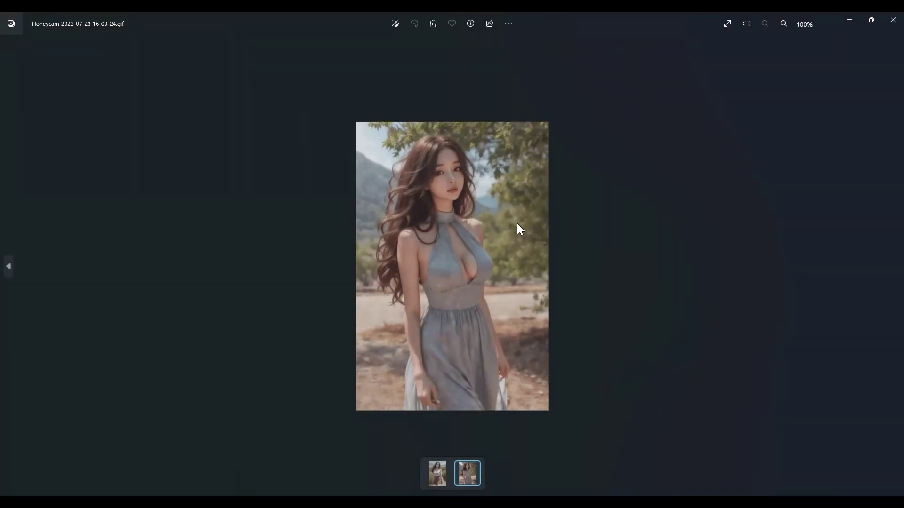